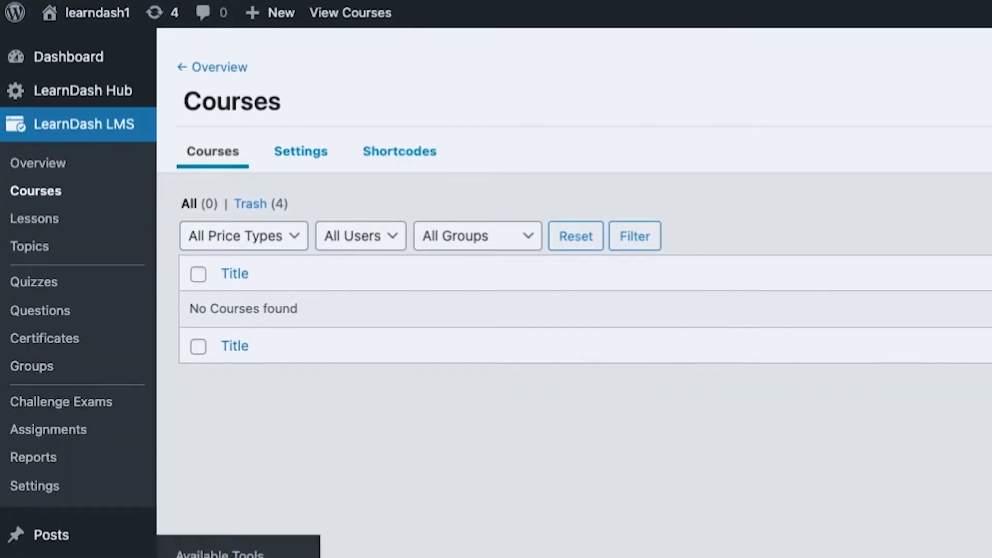
Step: Collapse the WordPress admin menu to leave more room for the Courses page
left_click(16, 483)
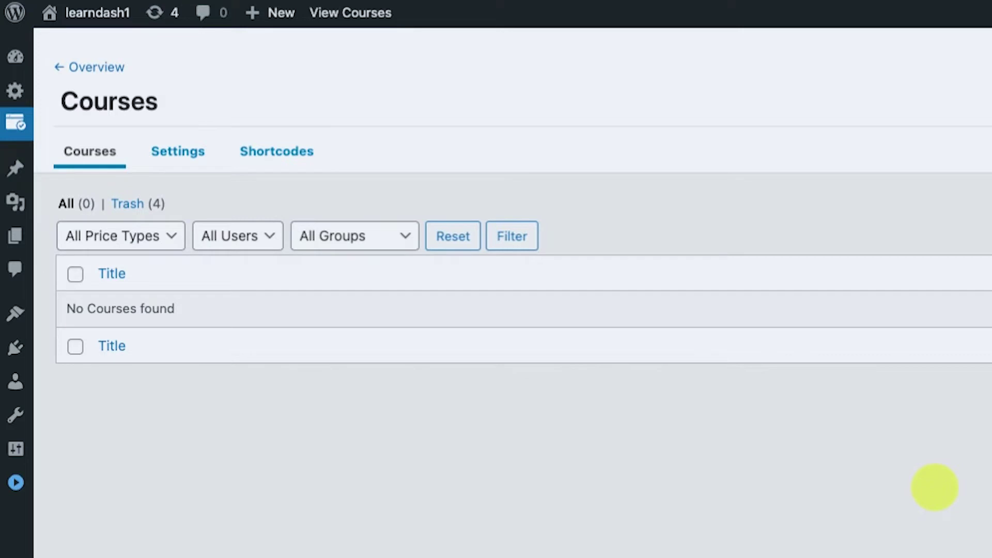
mouse_move(16, 122)
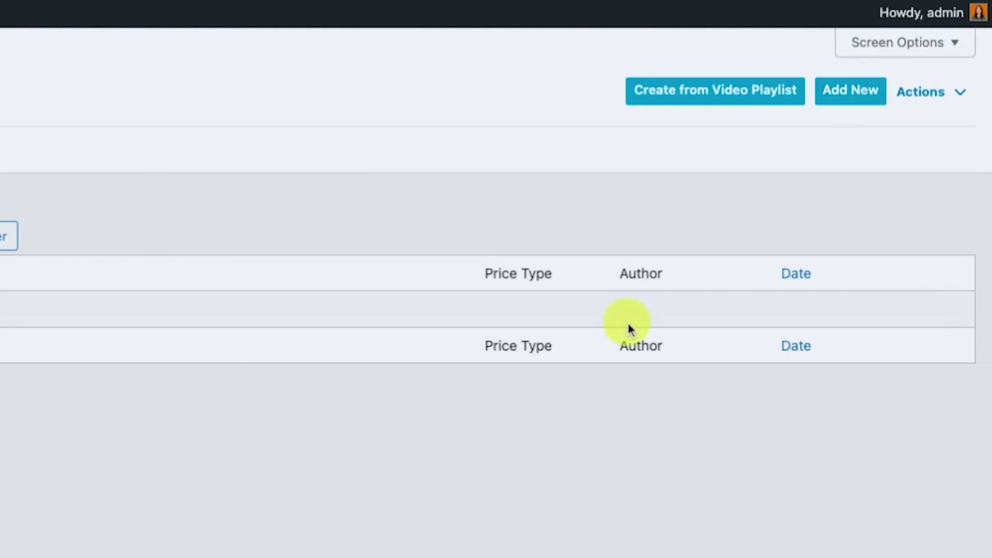
Step: View the Course Categories and Course Tags entries among the available course actions
left_click(961, 97)
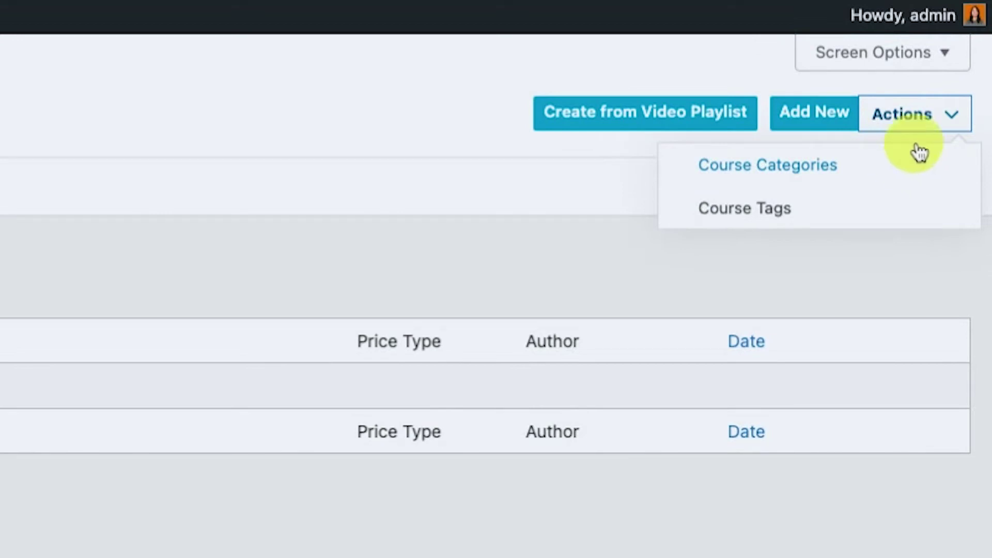
left_click(937, 128)
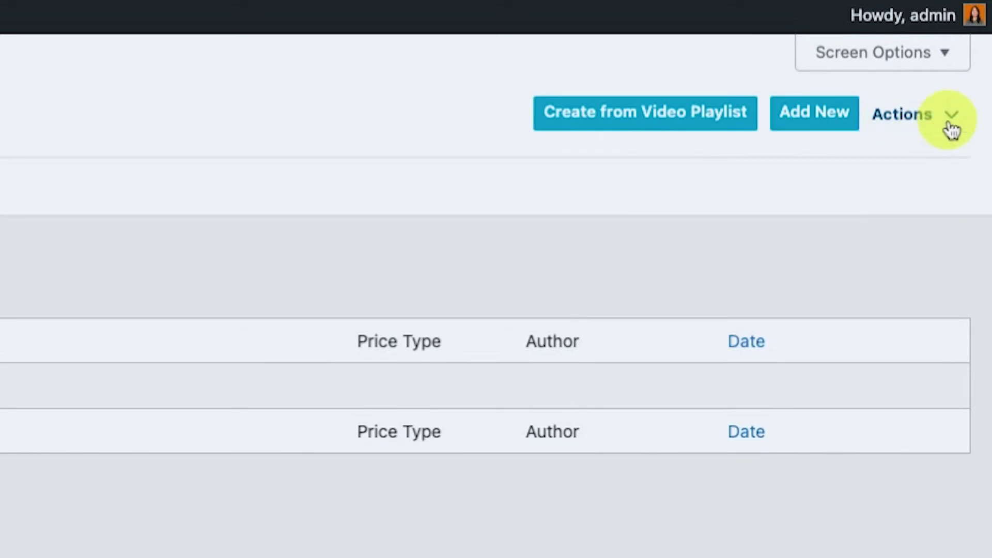
left_click(952, 129)
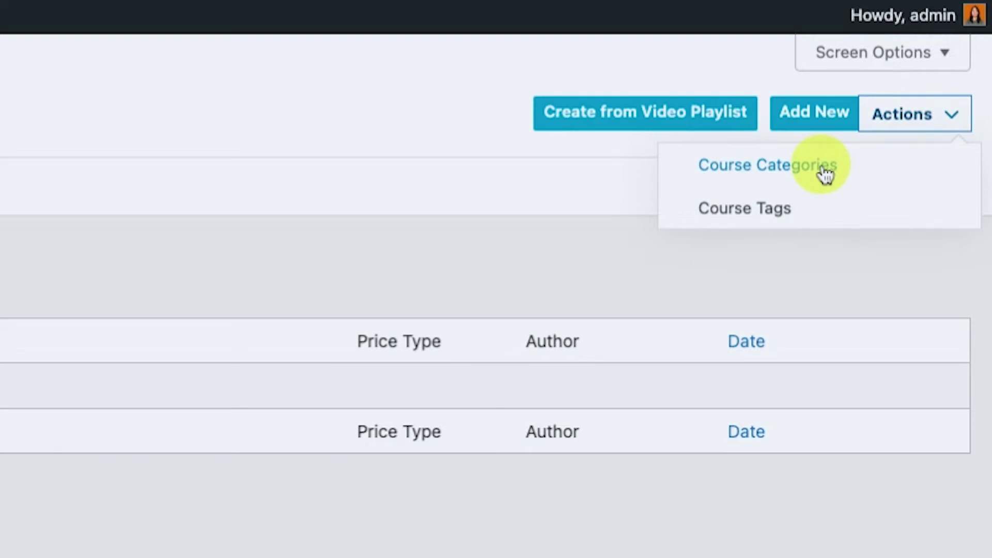
left_click(959, 121)
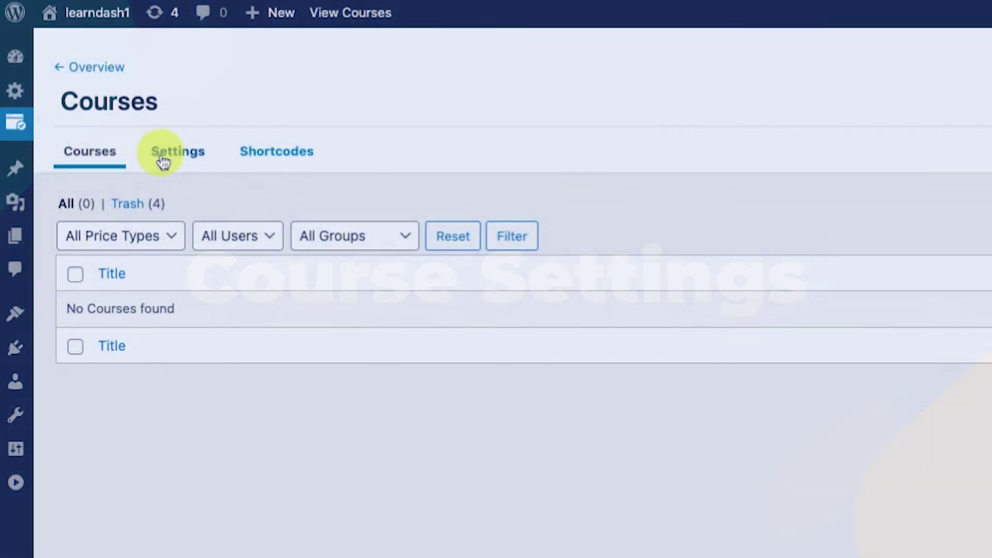
Step: Open the course settings and expand the Global Course Management & Display Settings section
left_click(162, 158)
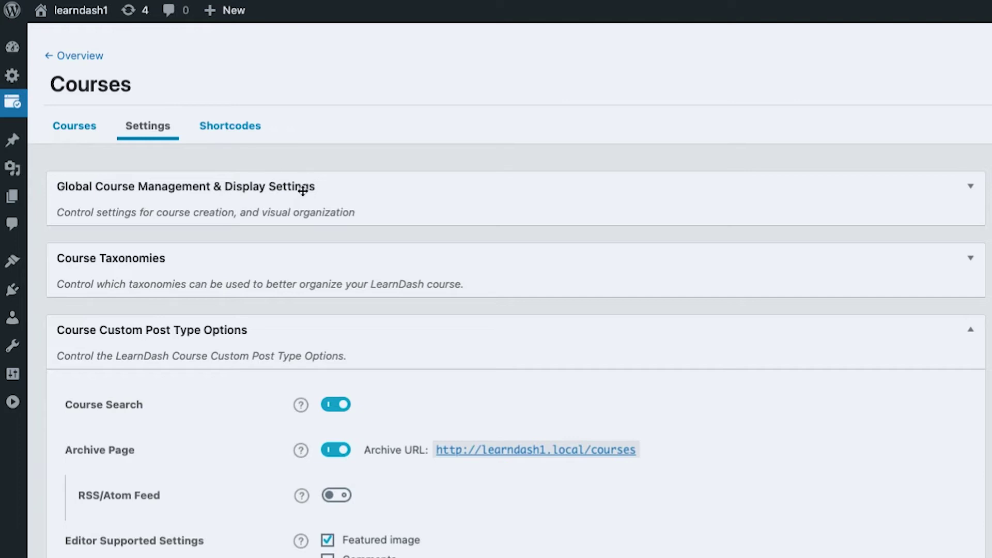
left_click(975, 189)
left_click(977, 190)
left_click(976, 189)
left_click(977, 189)
left_click(974, 189)
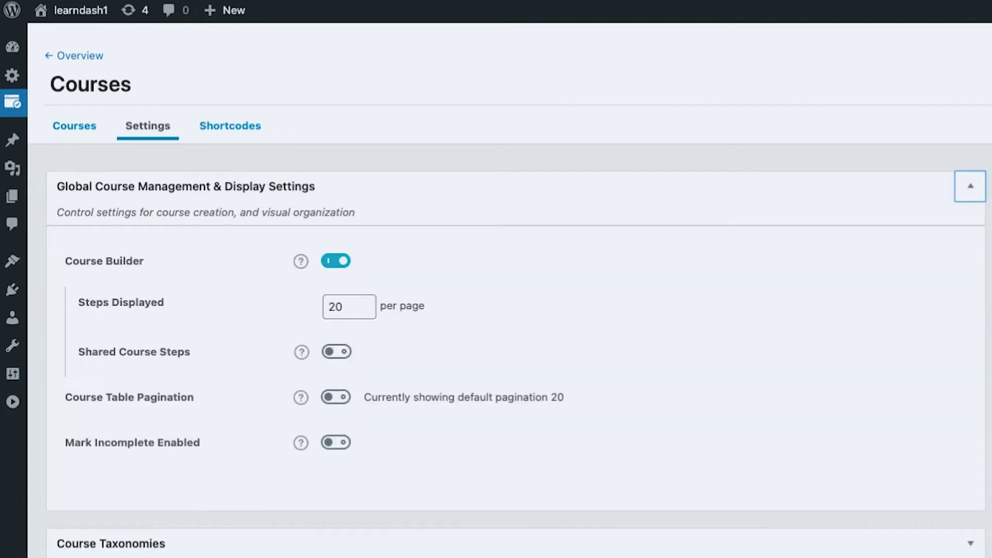
left_click(972, 188)
left_click(972, 188)
left_click(972, 188)
left_click(971, 187)
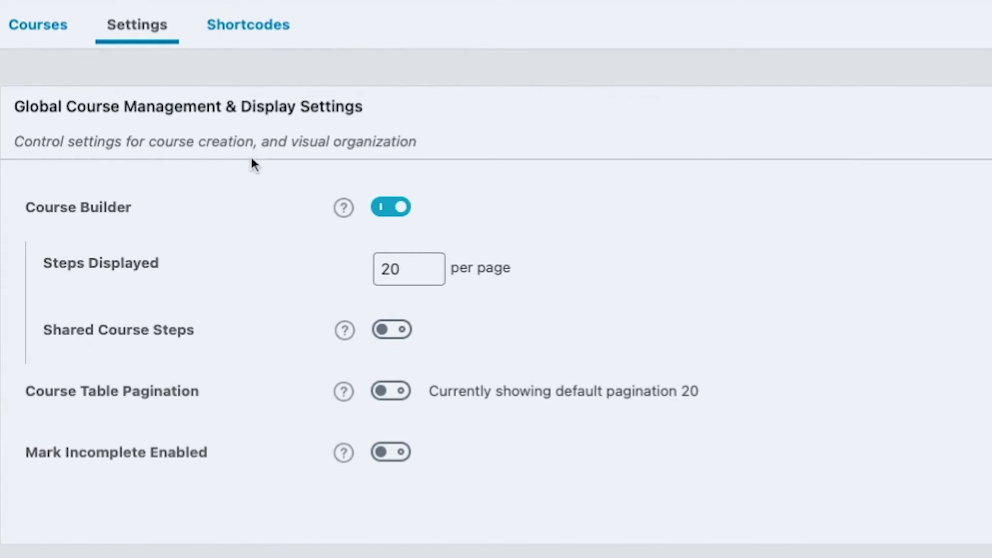
Step: Show the Course Builder help text, switch Course Builder off and back on, and examine the Steps Displayed value
left_click(344, 209)
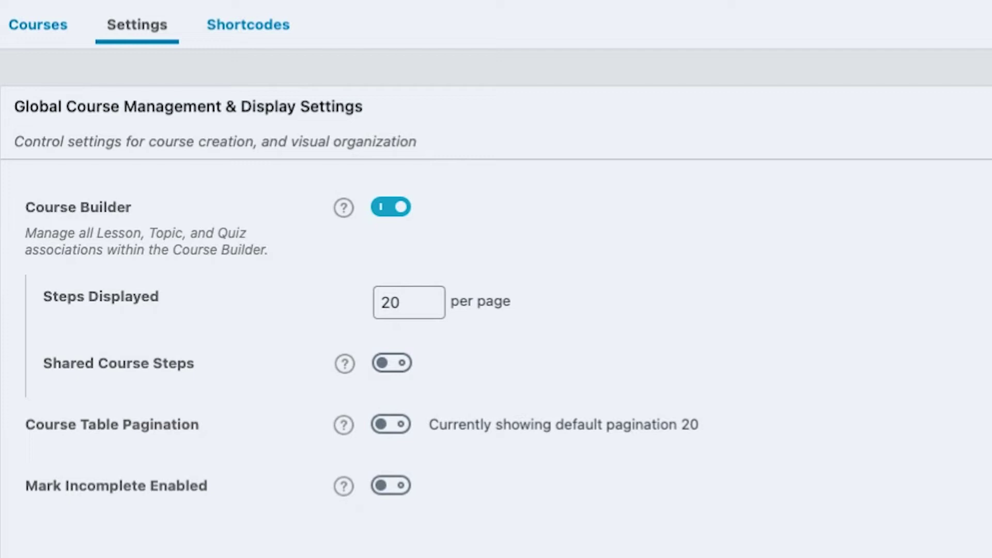
left_click(399, 211)
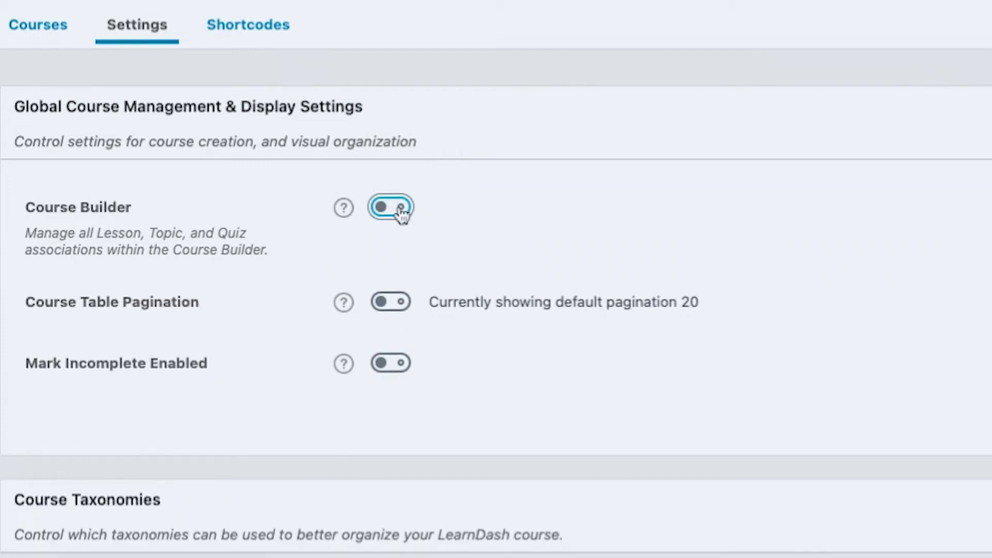
left_click(402, 212)
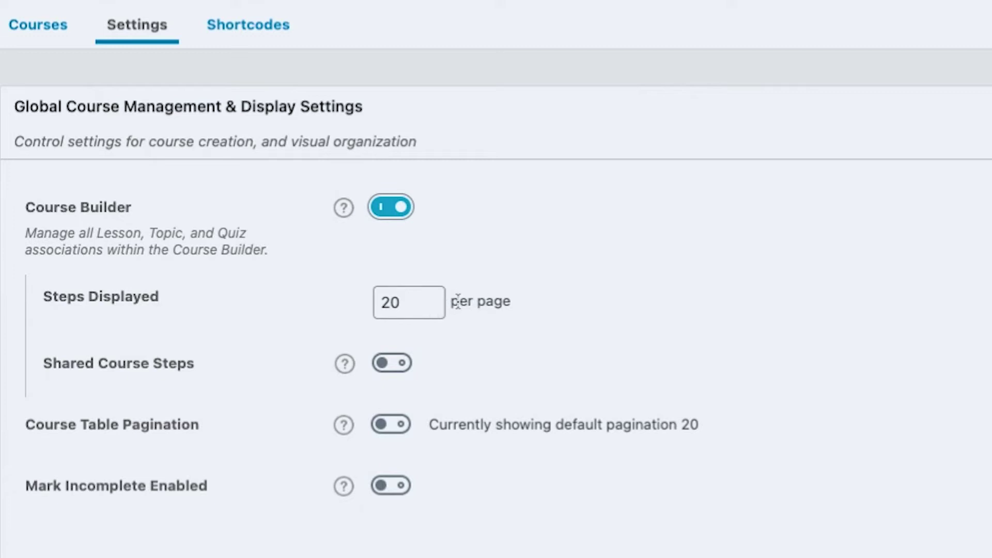
left_click_drag(451, 302, 511, 310)
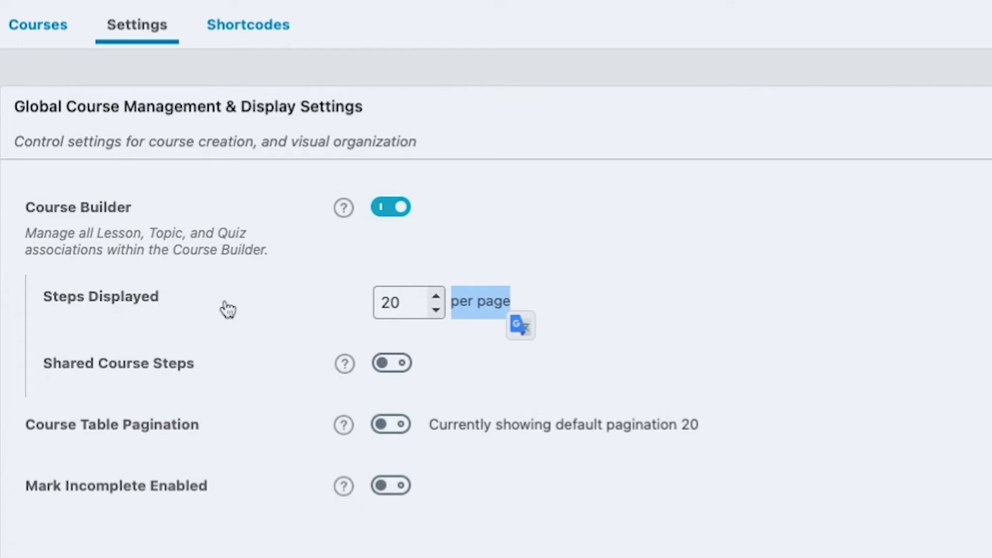
double_click(381, 302)
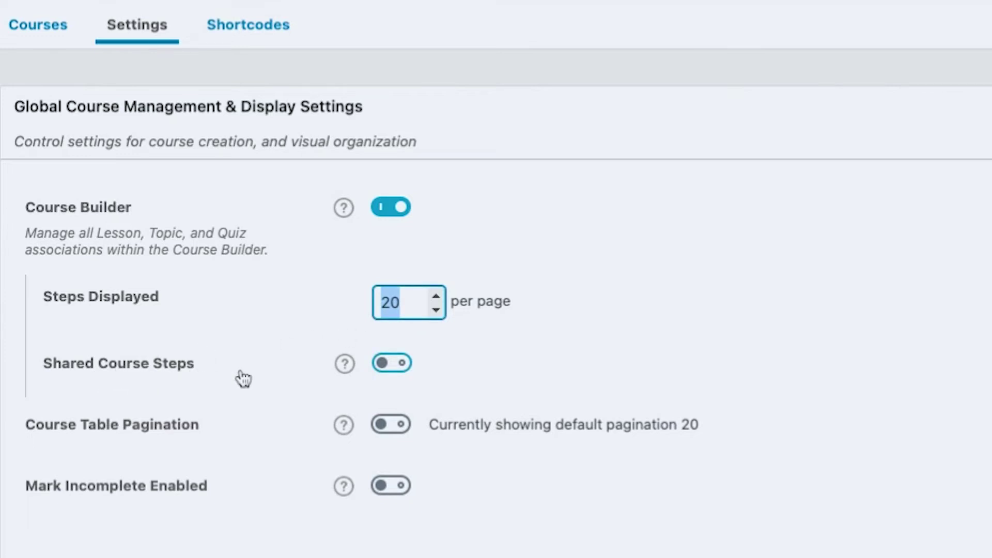
Step: Show the Shared Course Steps help text and try switching the option on and back off
left_click(344, 365)
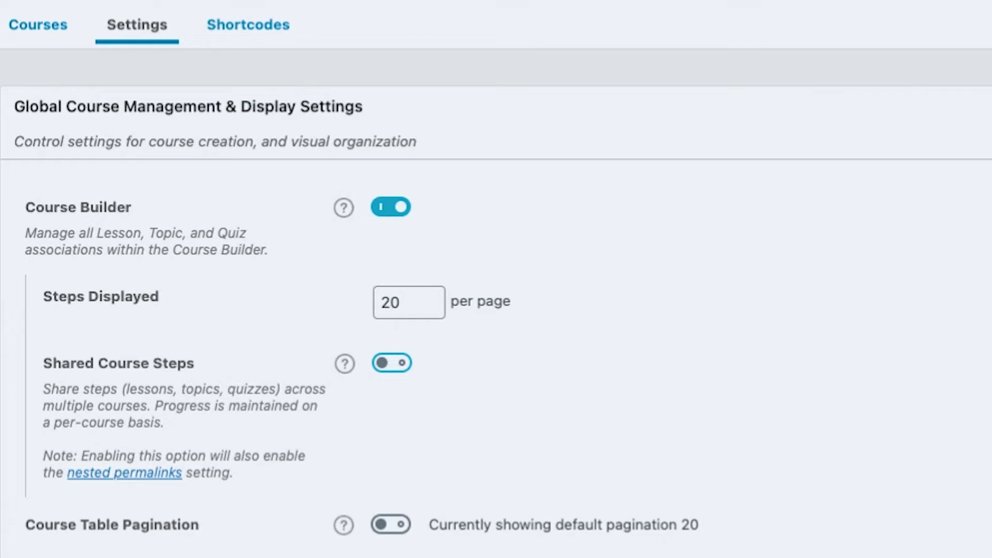
left_click(392, 363)
left_click(391, 362)
left_click(397, 365)
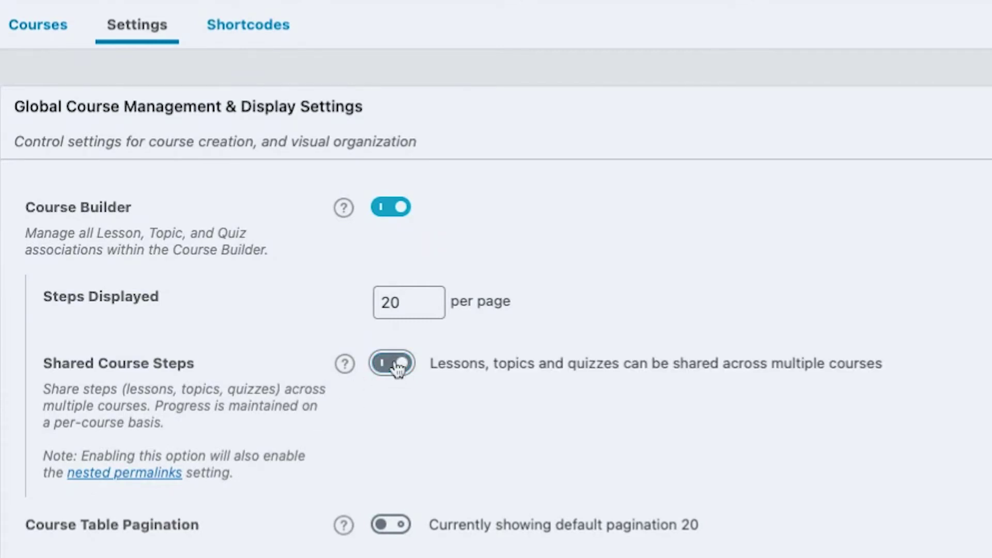
left_click(397, 365)
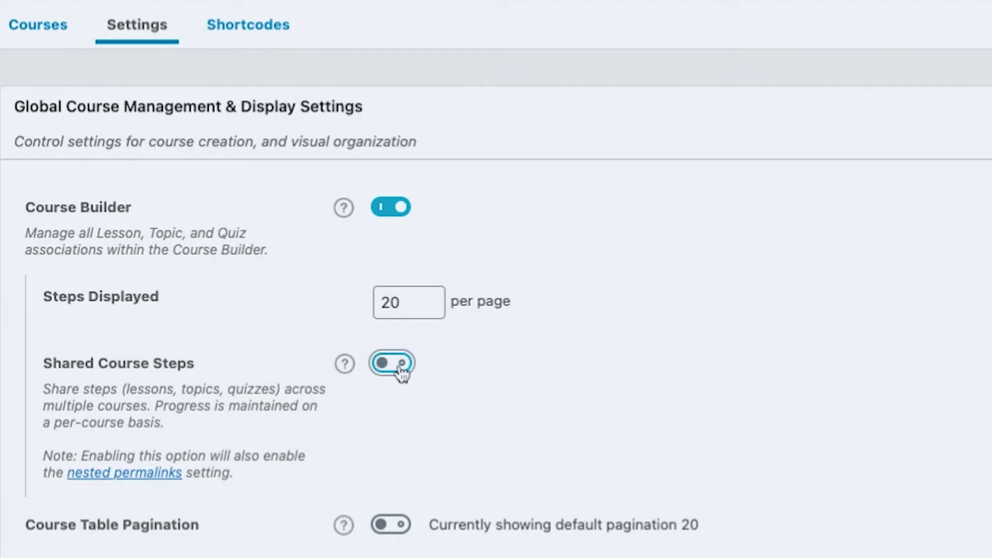
Step: Enable Course Table Pagination and examine its Lessons per-page value
scroll(402, 396, "down", 3)
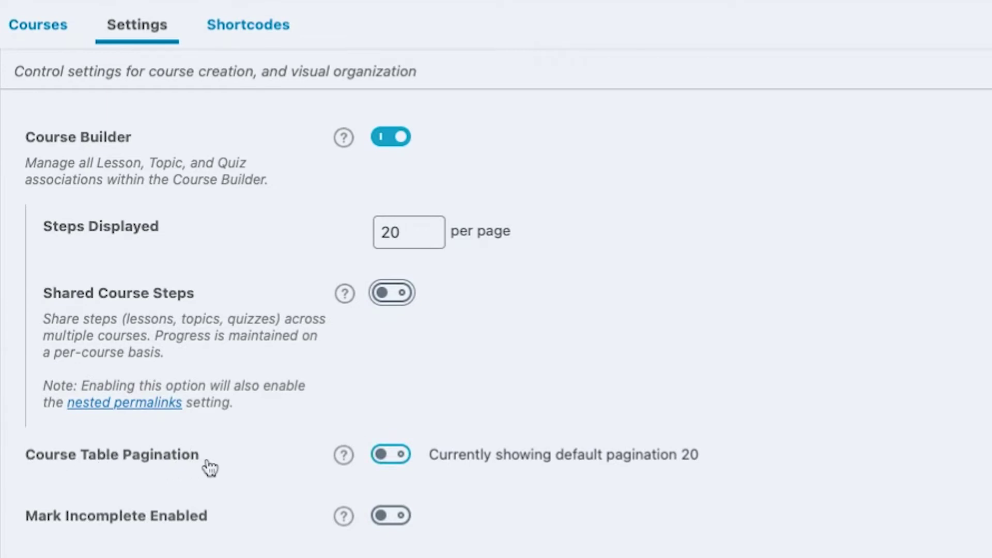
scroll(209, 468, "down", 3)
left_click(392, 398)
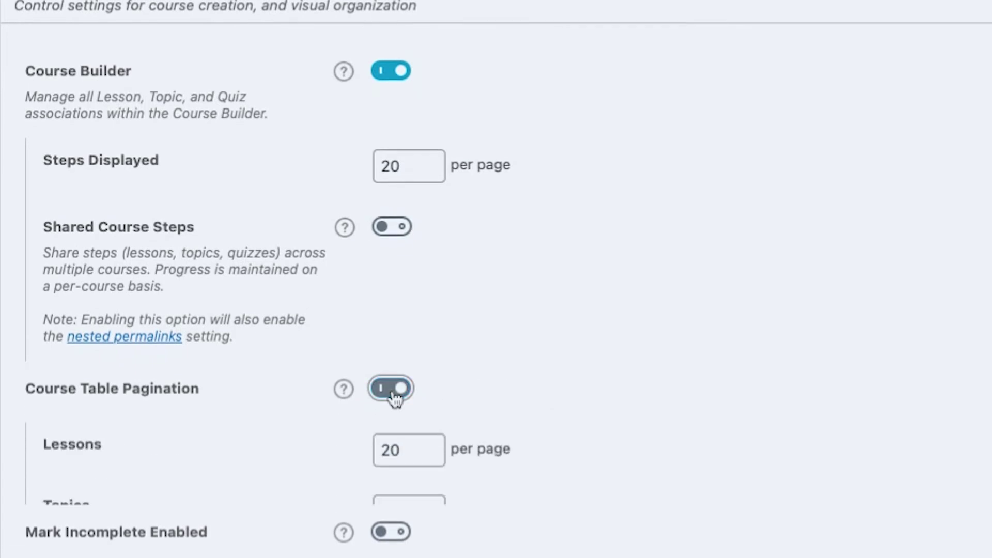
left_click(394, 397)
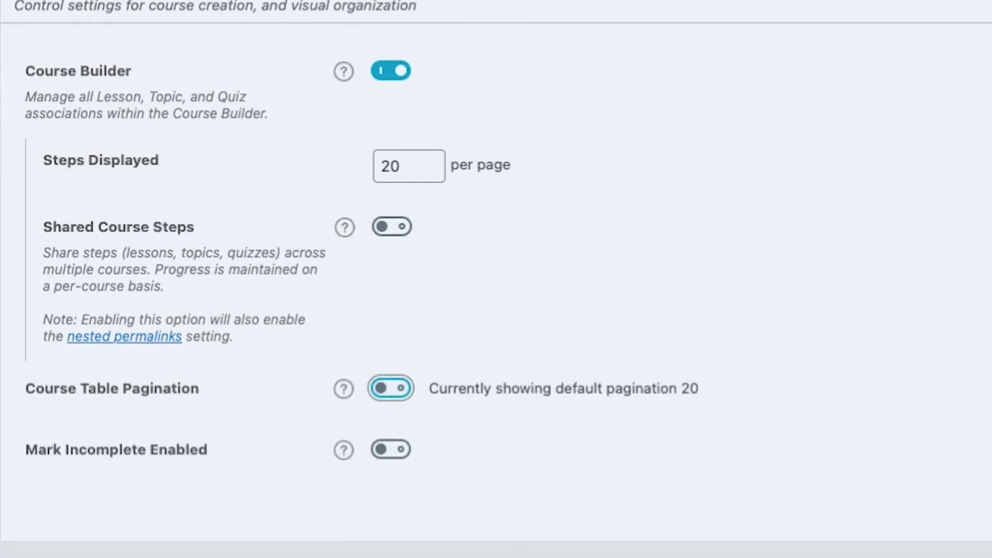
left_click(391, 388)
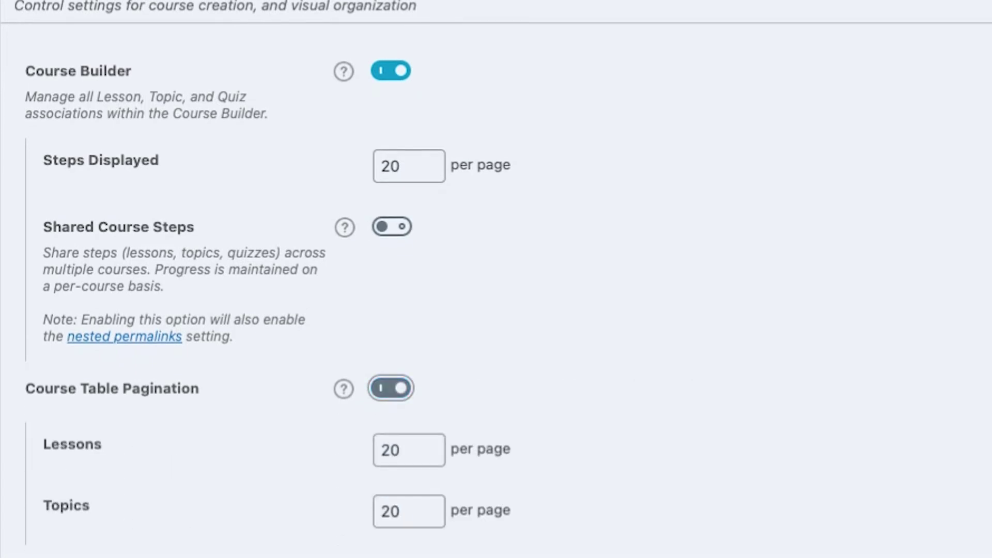
left_click(391, 450)
key("shift+Left")
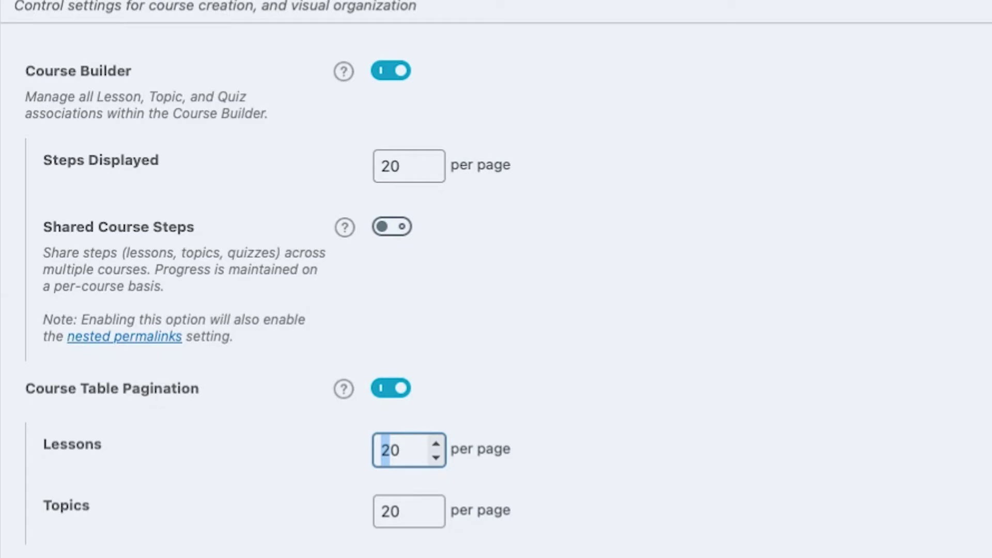
Step: Review the Steps Displayed value again and switch Shared Course Steps on and back off
left_click(390, 166)
left_click_drag(390, 167, 382, 167)
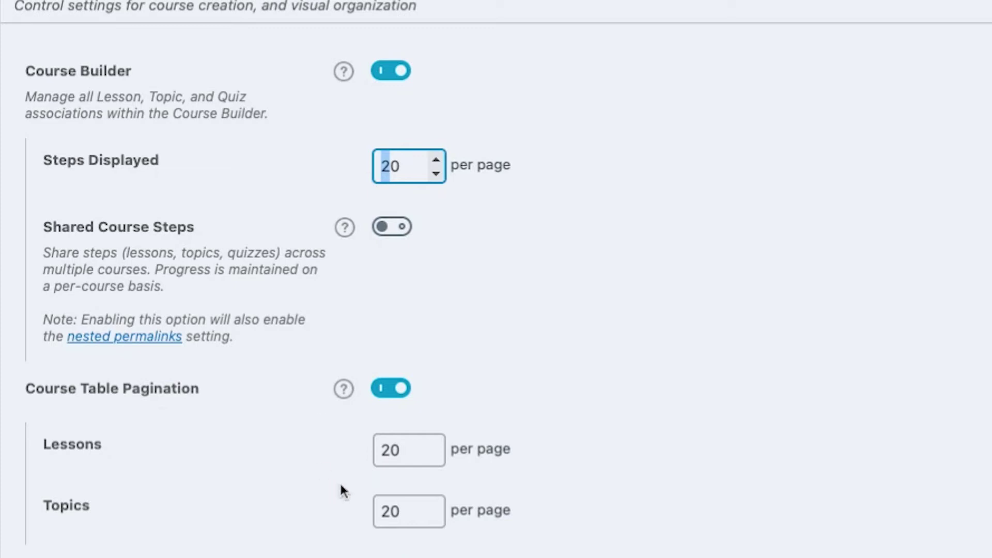
left_click(392, 227)
left_click(392, 227)
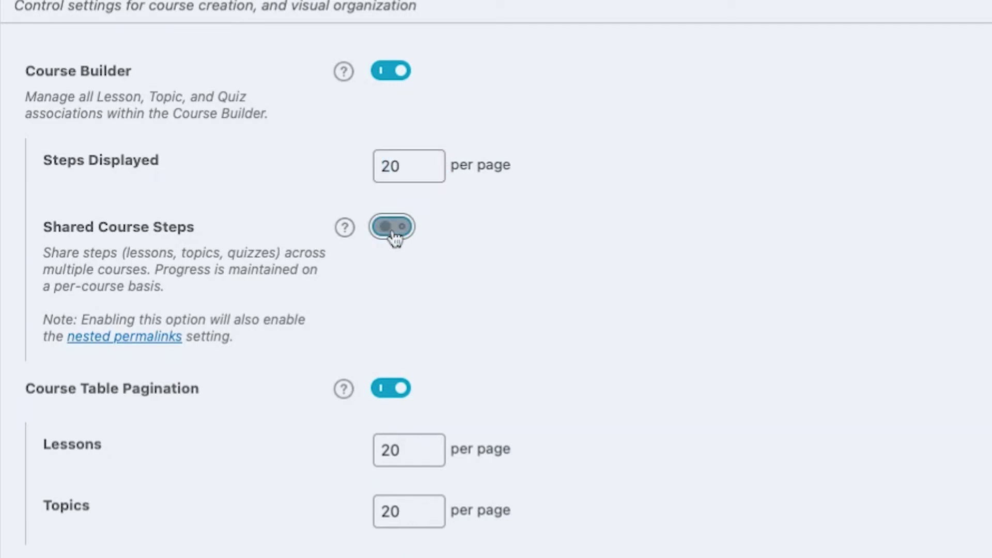
left_click_drag(382, 165, 390, 164)
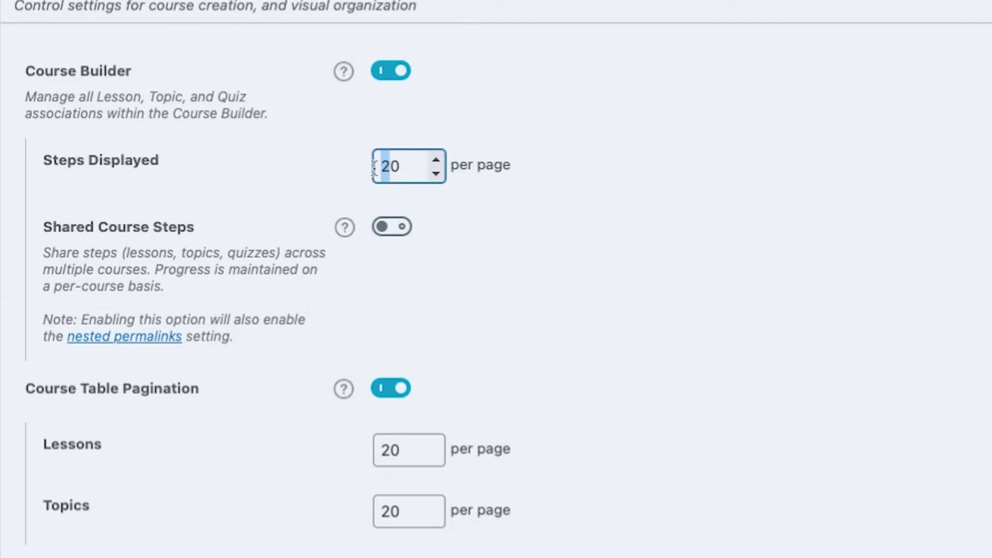
Step: Show the help text for the Mark Incomplete Enabled setting
scroll(578, 240, "down", 1)
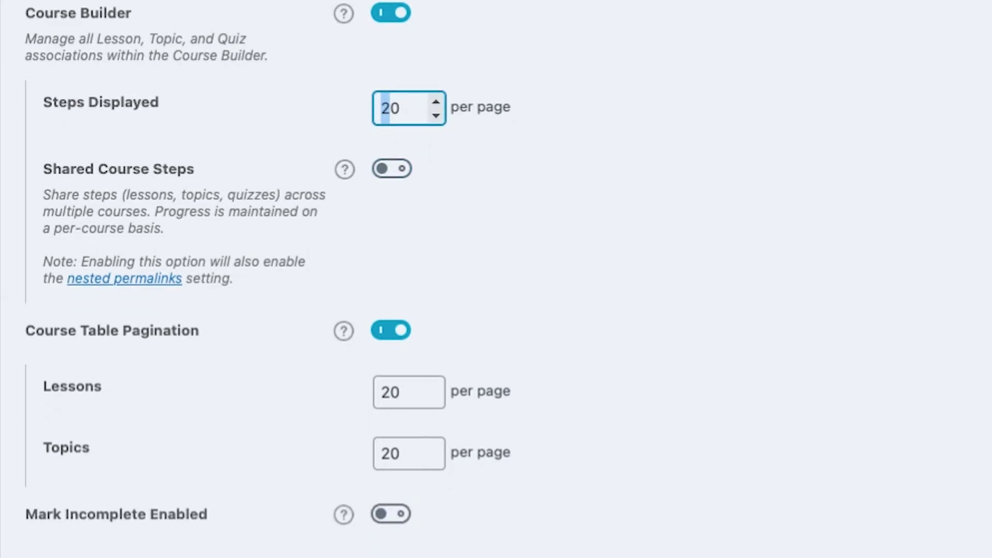
scroll(713, 287, "down", 1)
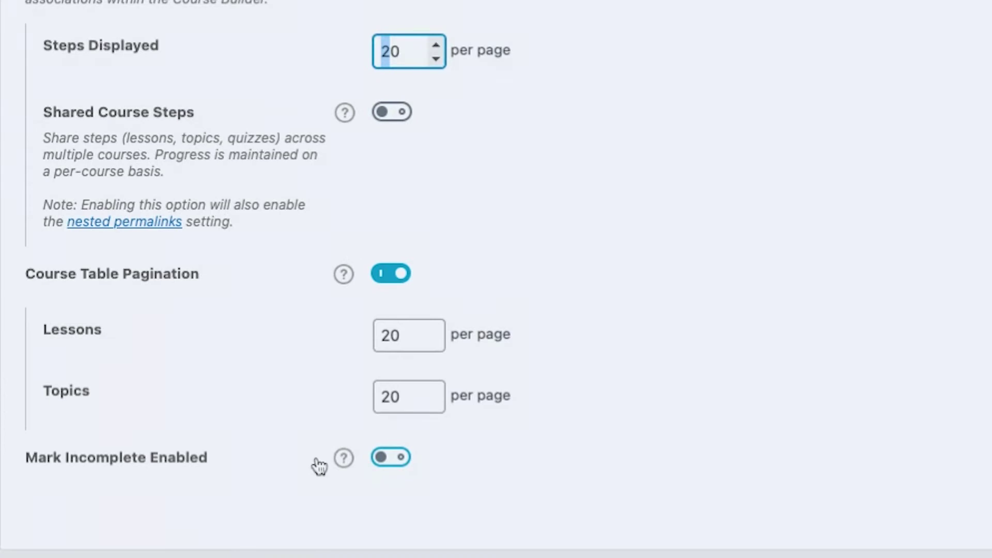
left_click(344, 459)
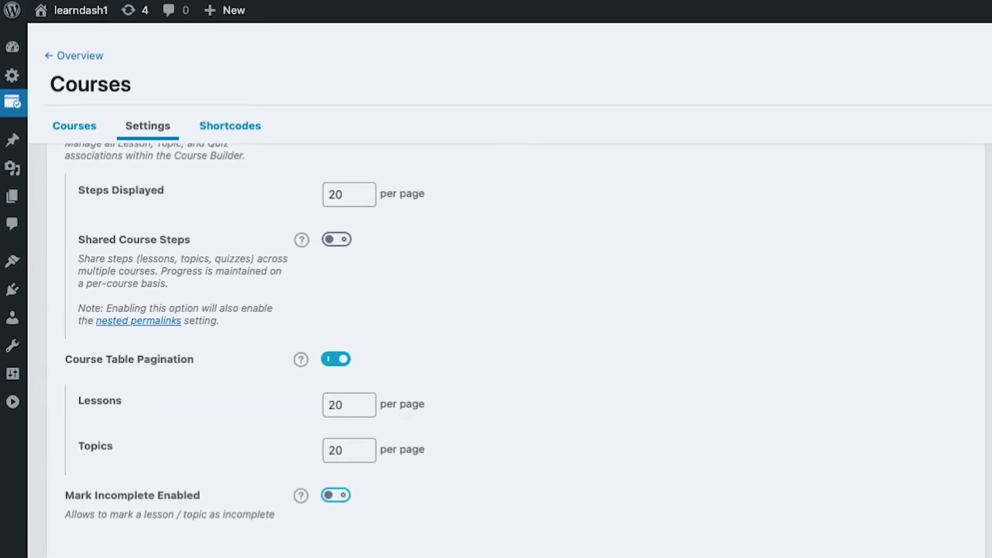
Step: Expand the Course Taxonomies section and examine the Course Categories and Course Tags options
scroll(371, 488, "down", 3)
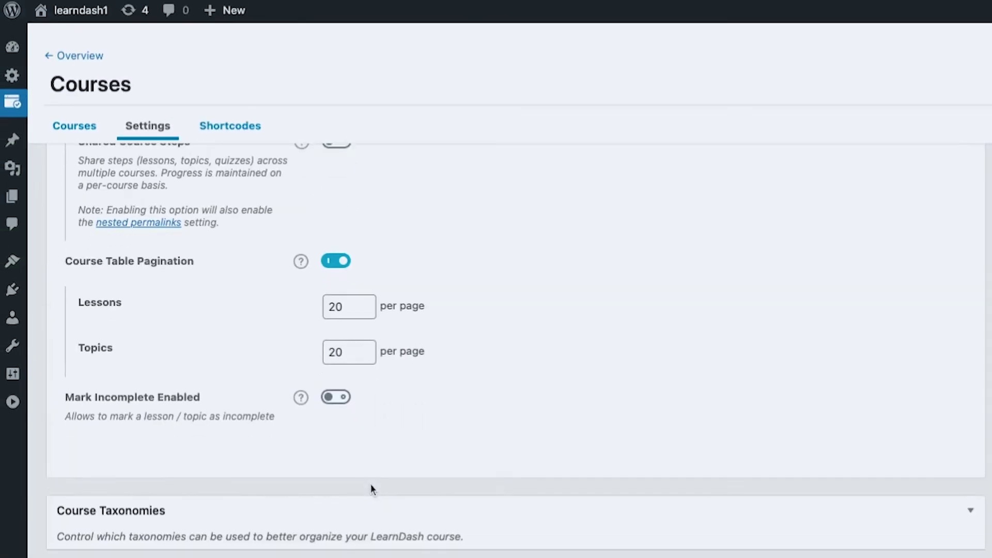
left_click(970, 510)
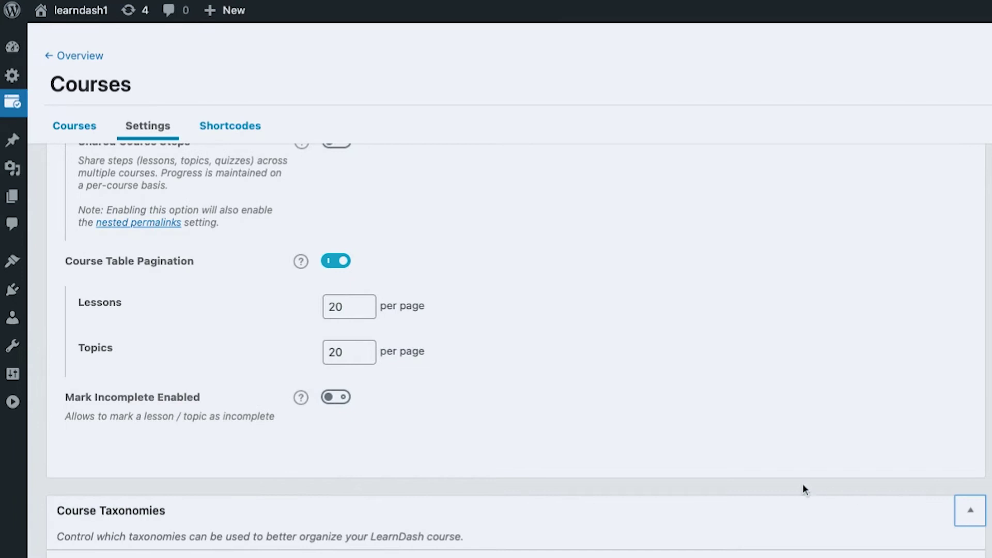
left_click(333, 311)
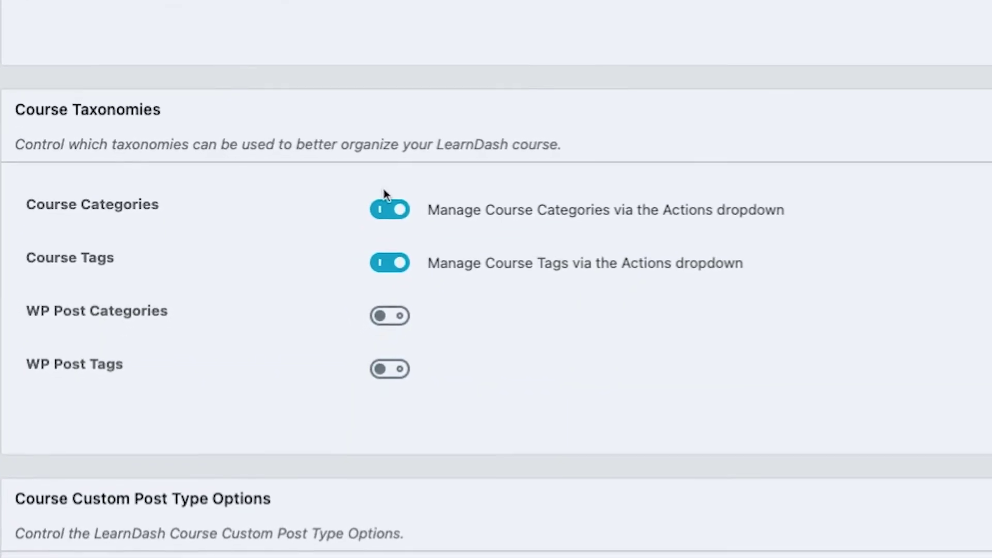
left_click(396, 213)
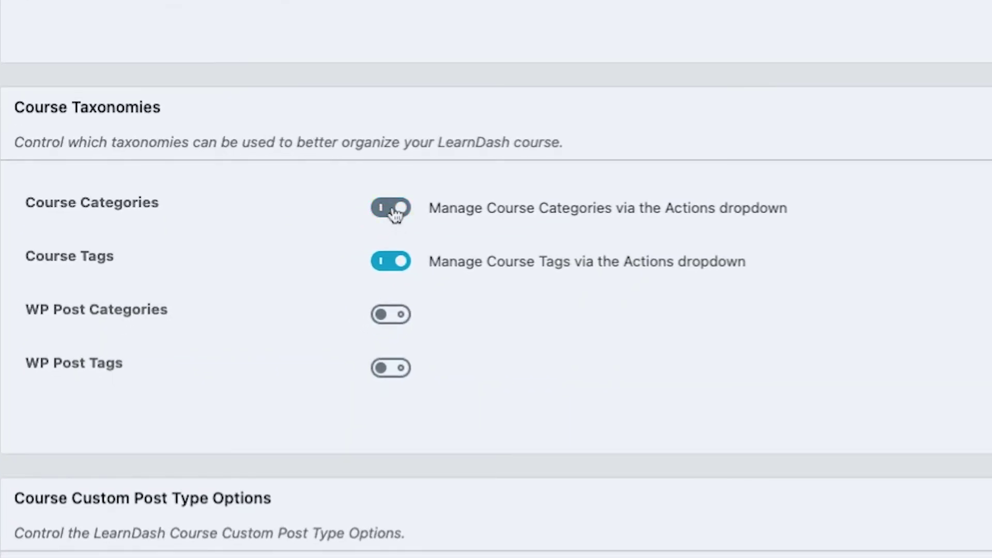
left_click(395, 213)
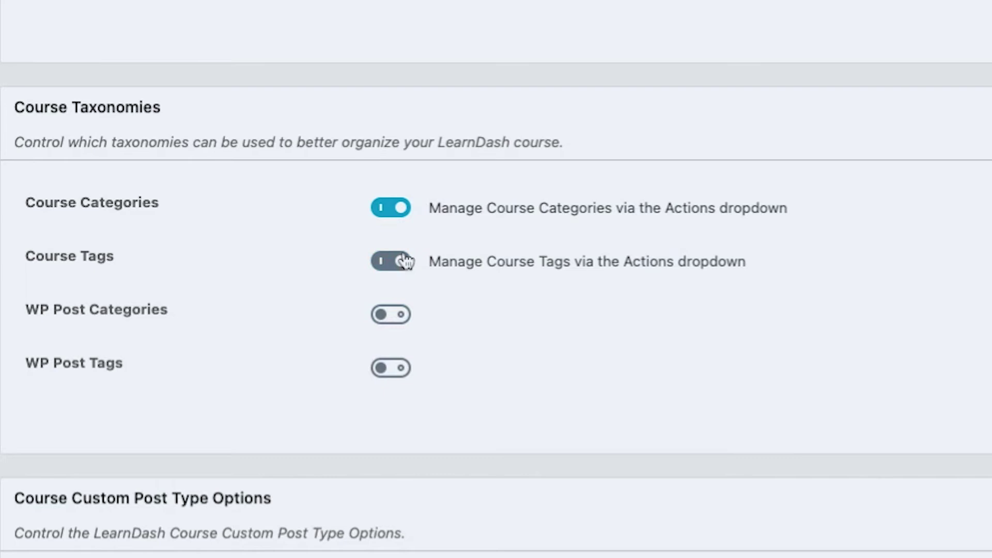
Step: Show the help text for the Course Search setting and switch Course Search off and back on
scroll(626, 268, "down", 4)
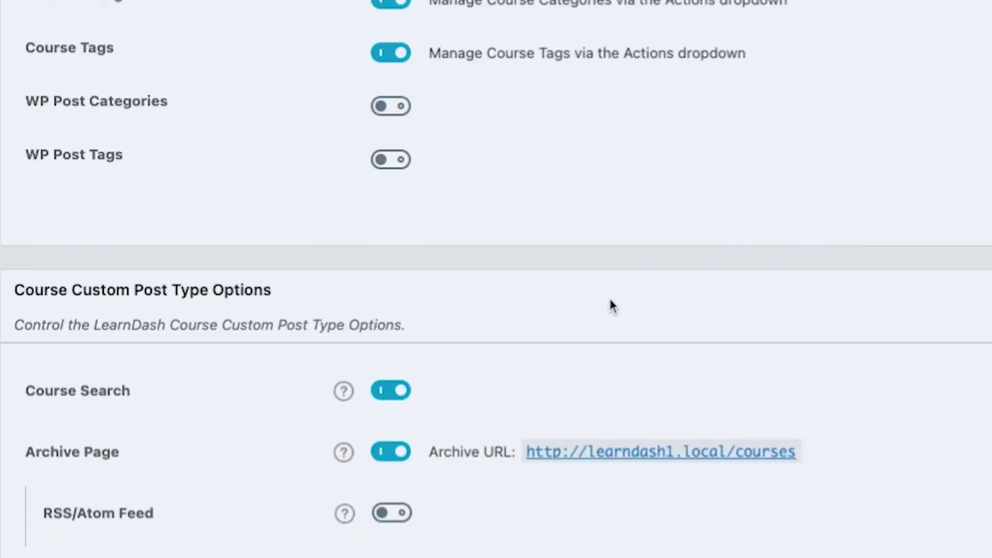
scroll(611, 290, "down", 3)
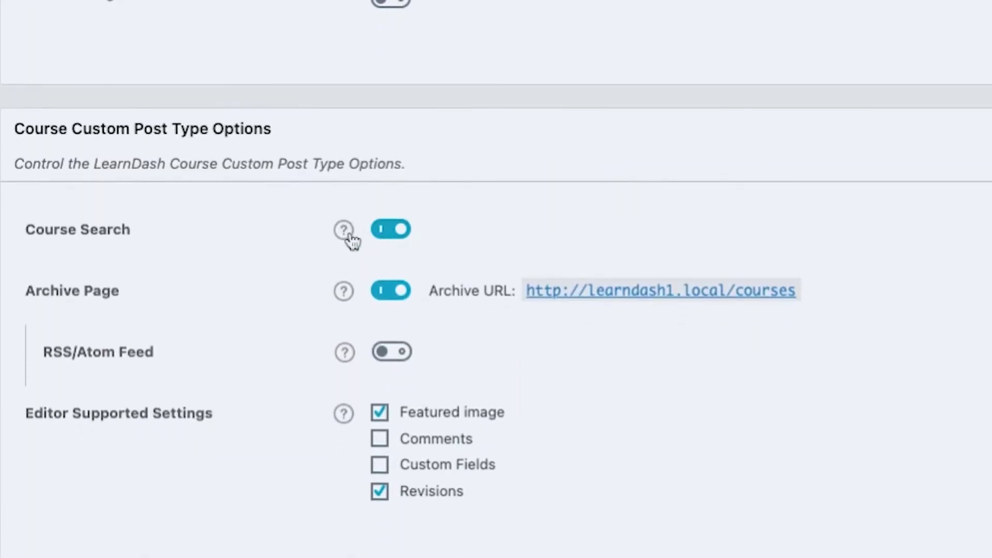
left_click(351, 235)
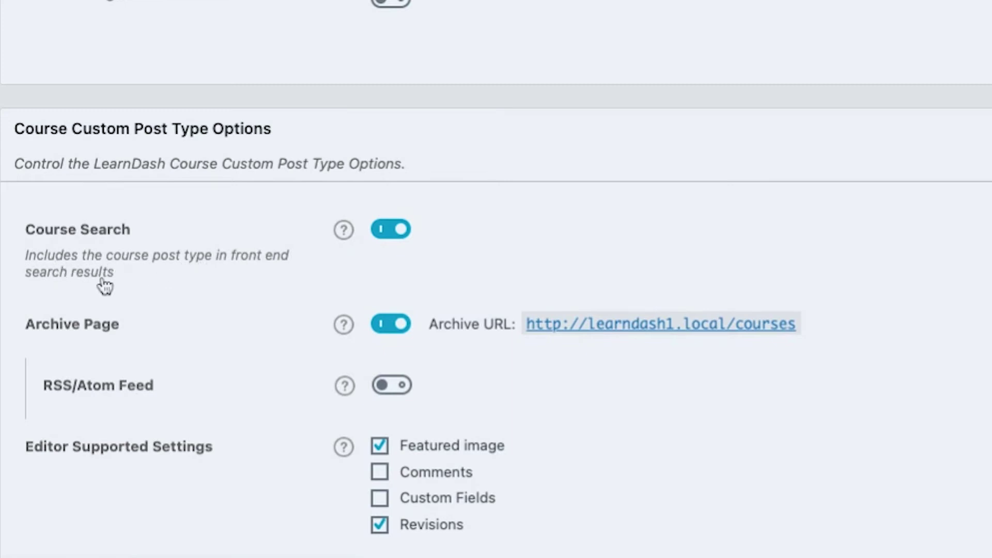
left_click(408, 234)
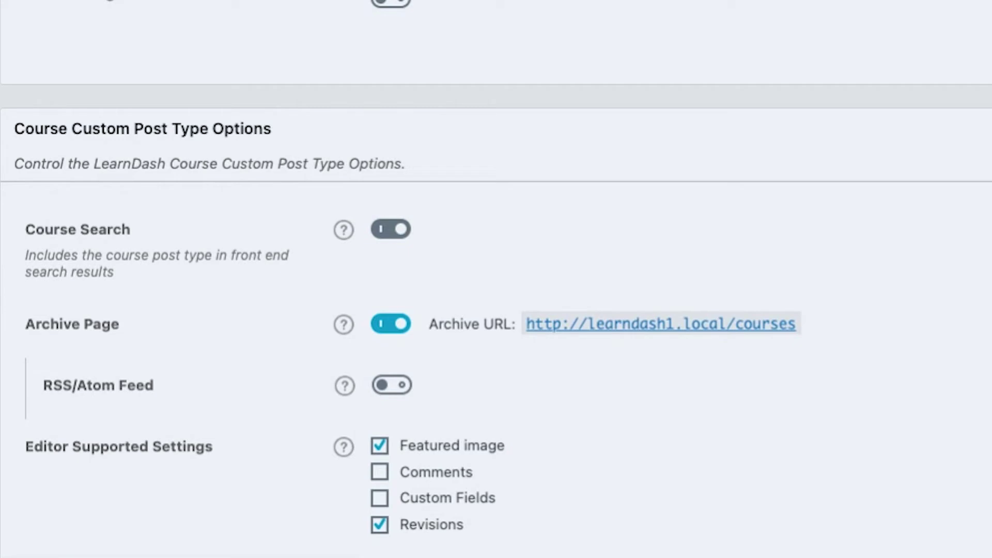
left_click(396, 230)
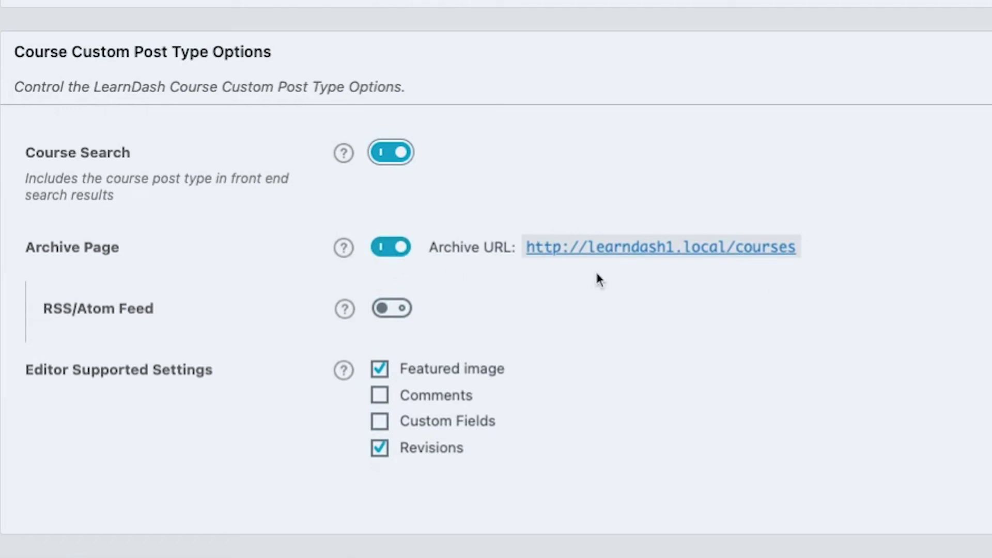
Step: View the course archive page through its Archive URL and switch the Archive Page setting off and back on
left_click(689, 255)
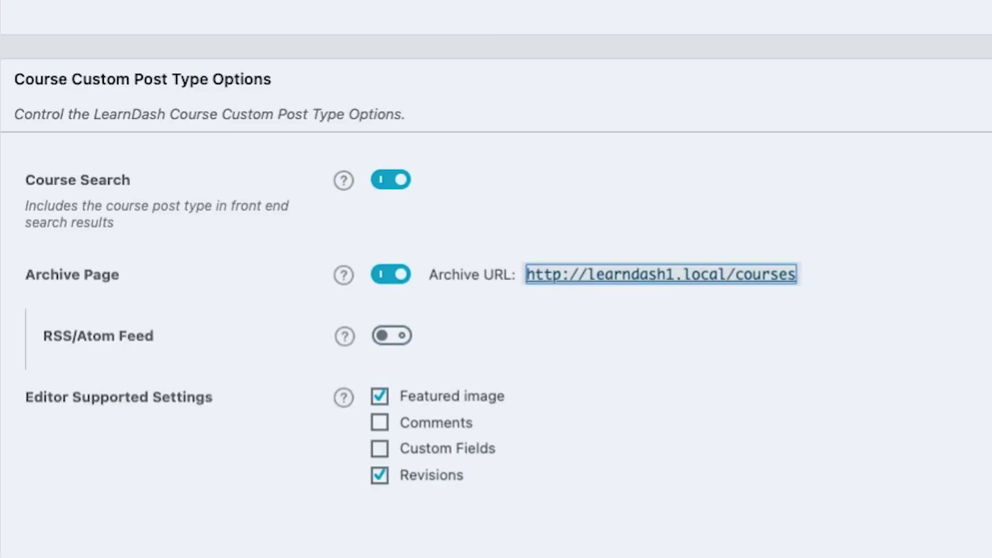
left_click(379, 273)
left_click(382, 273)
scroll(745, 203, "up", 5)
scroll(745, 203, "down", 2)
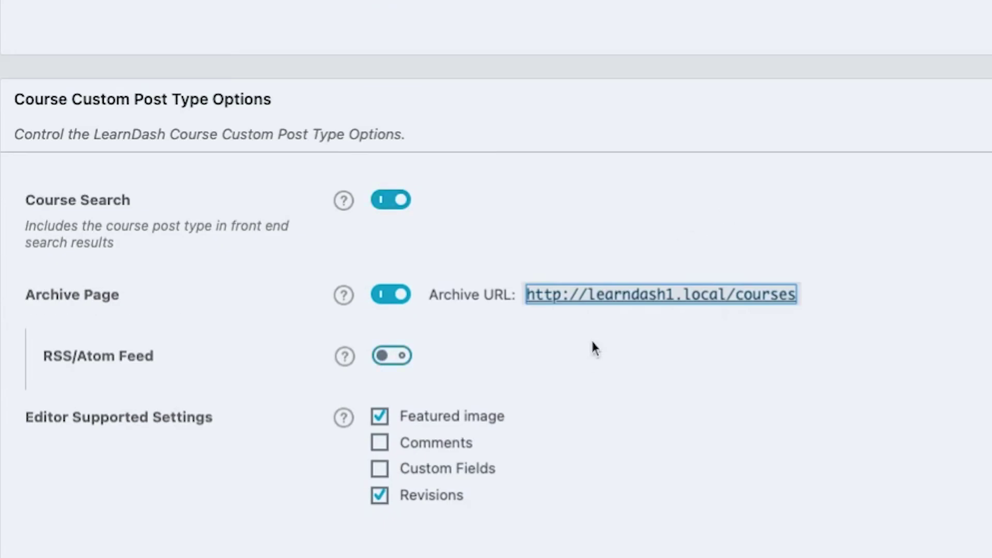
scroll(724, 356, "up", 8)
scroll(724, 357, "down", 8)
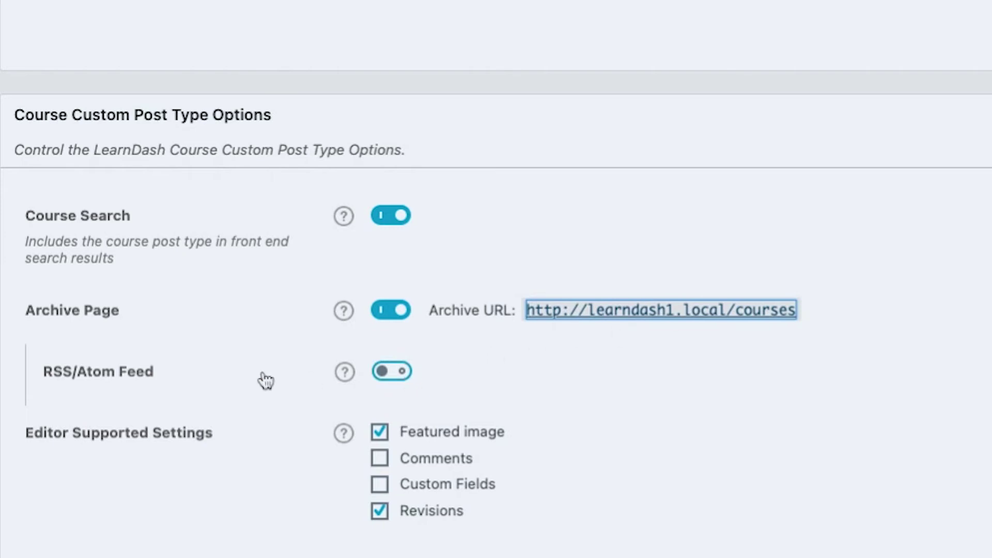
Step: Show the help texts for RSS/Atom Feed and Editor Supported Settings, switching RSS/Atom Feed on and back off in between
left_click(347, 372)
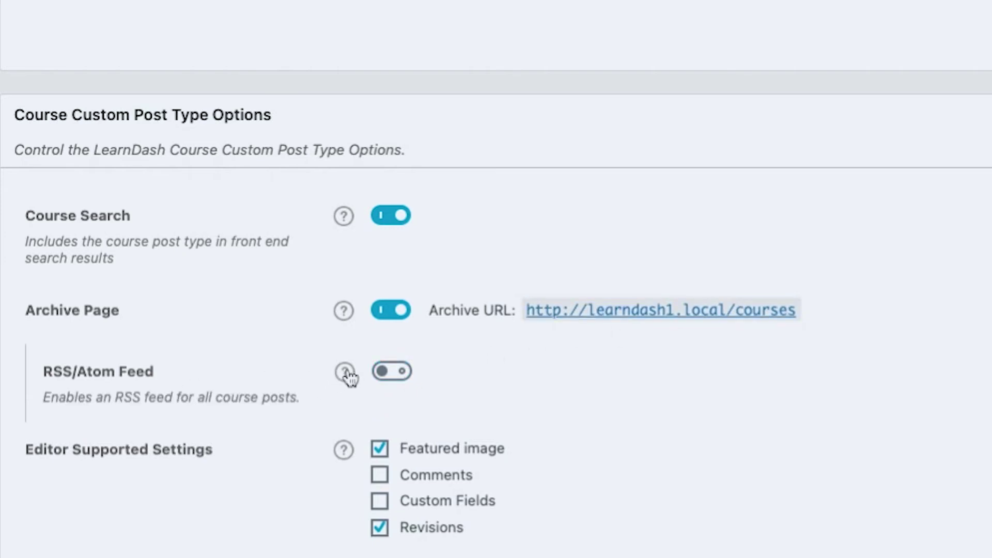
scroll(546, 342, "down", 1)
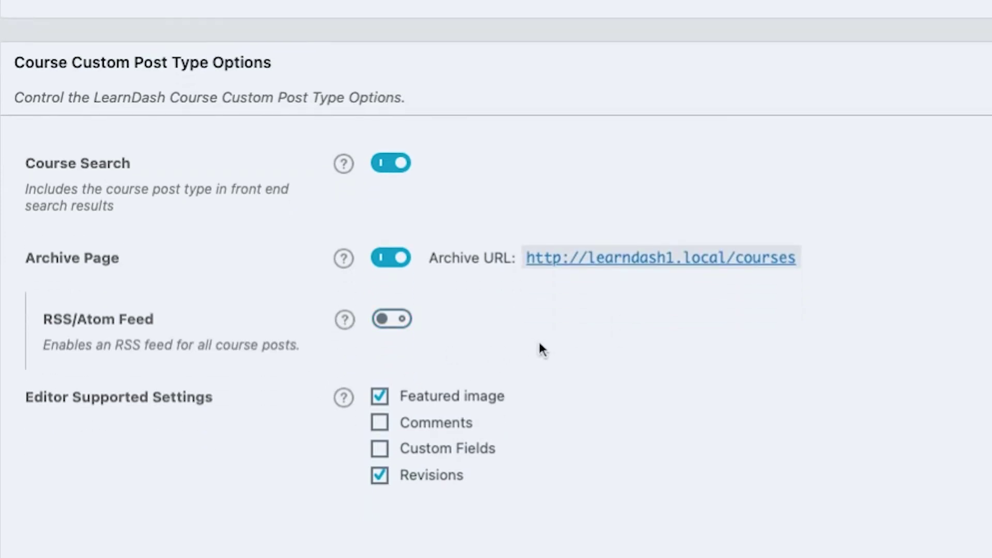
left_click(397, 322)
left_click(397, 323)
left_click(343, 398)
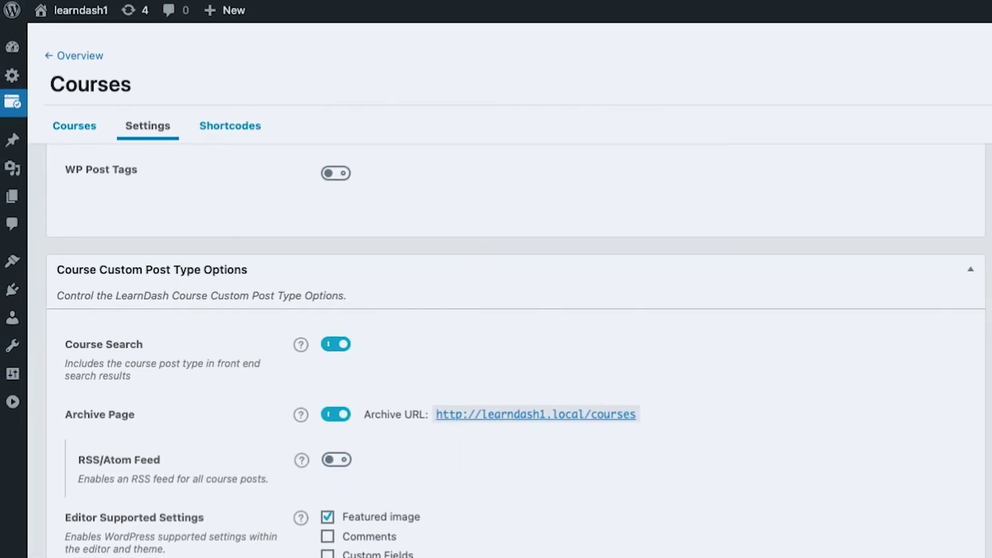
Step: Open the online documentation for course shortcodes and blocks and read through the article
scroll(248, 193, "up", 10)
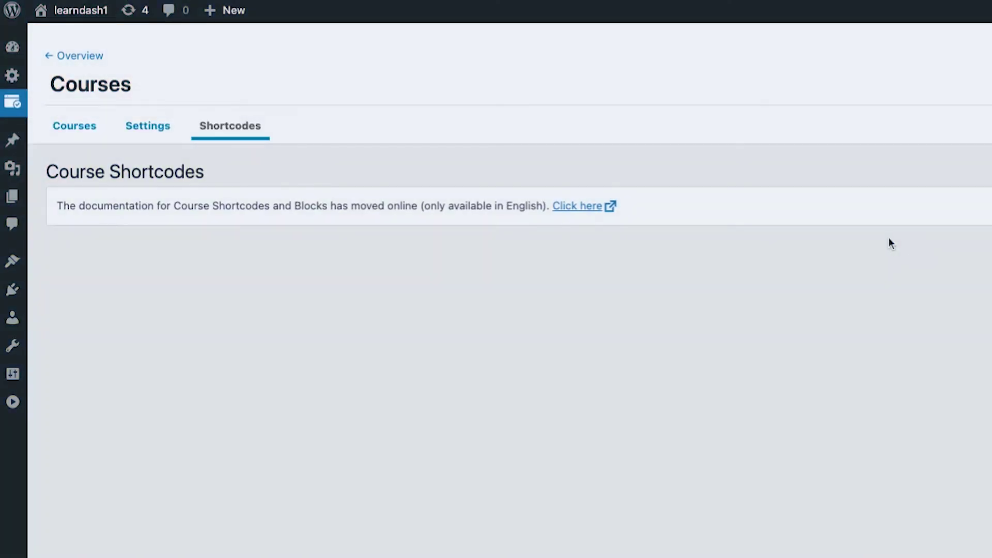
left_click(577, 208)
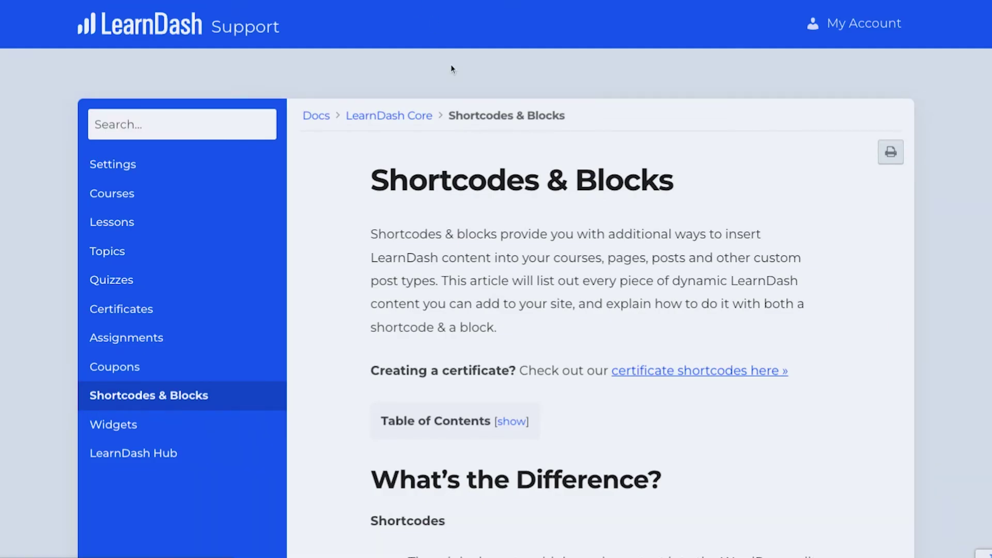
scroll(452, 69, "down", 15)
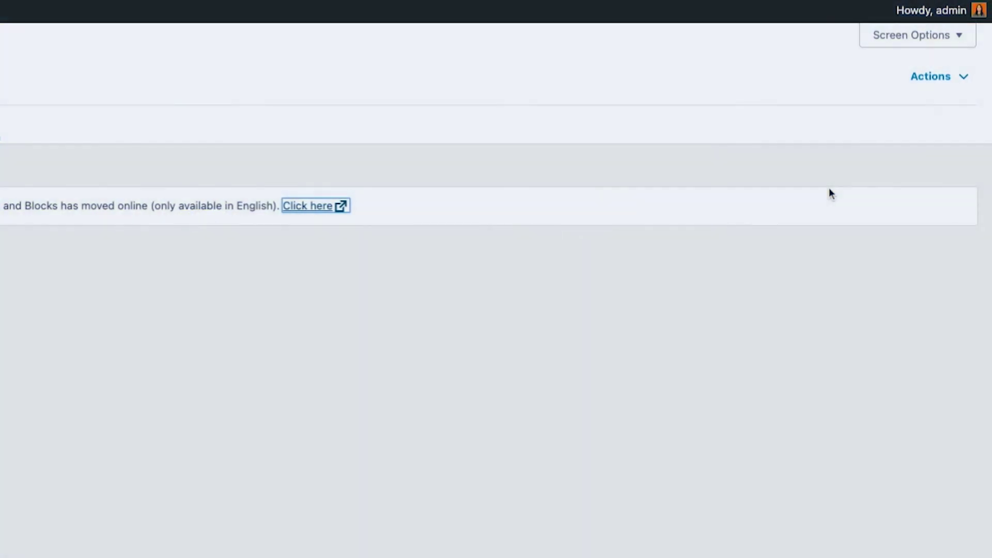
Step: Return to the courses list and open the Course Categories management page from there
left_click(945, 83)
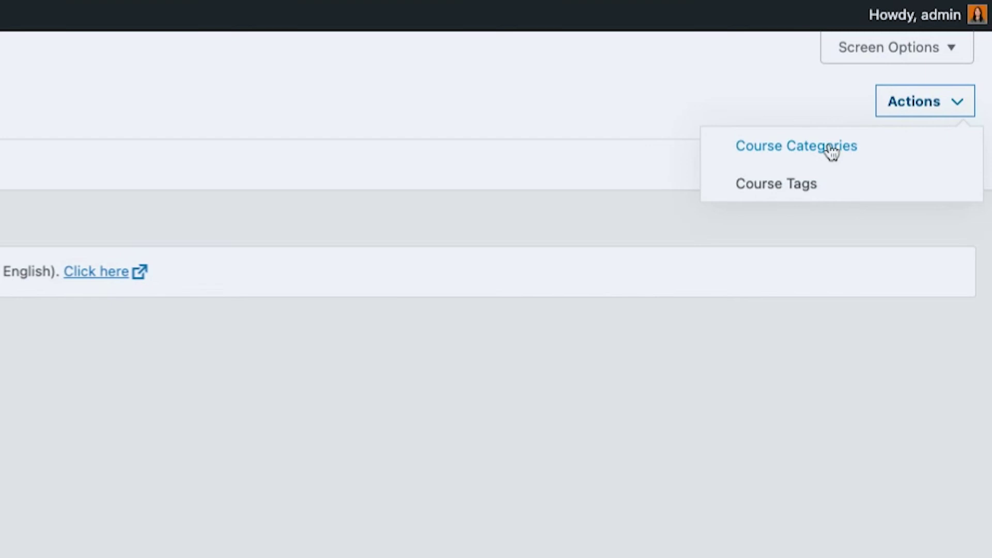
left_click(126, 171)
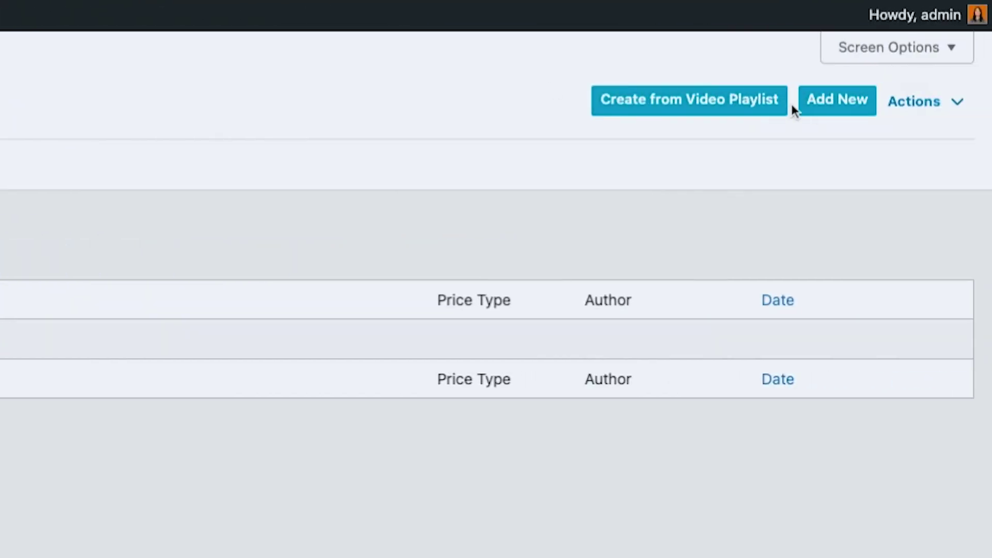
left_click(940, 110)
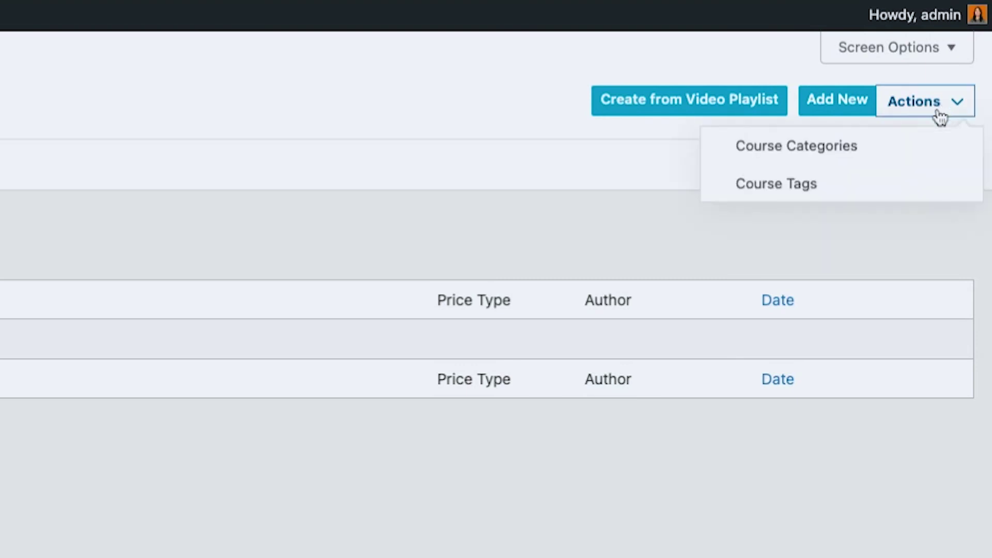
left_click(861, 149)
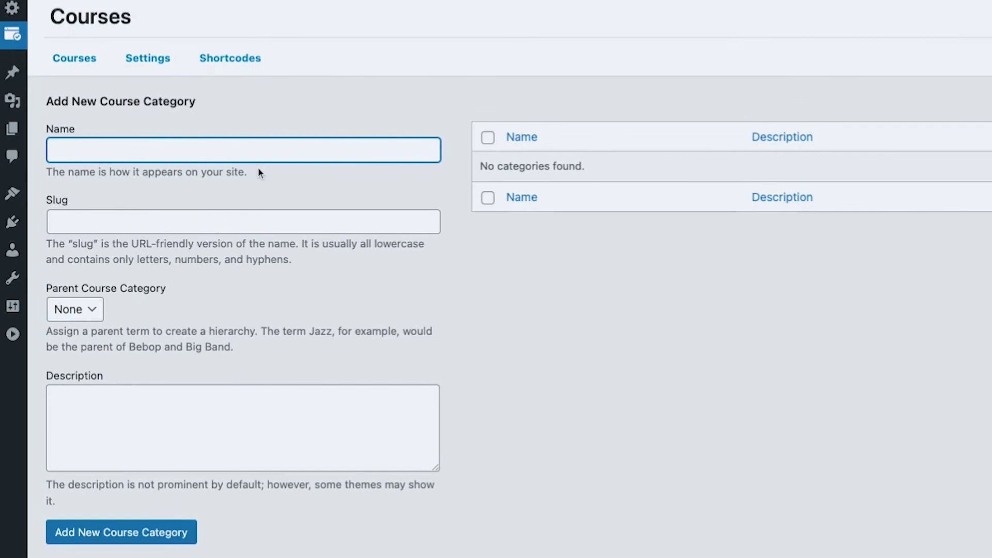
Step: Add two course categories named Cat 1 and Cat 2
type("Cat 1")
left_click(176, 532)
left_click(192, 206)
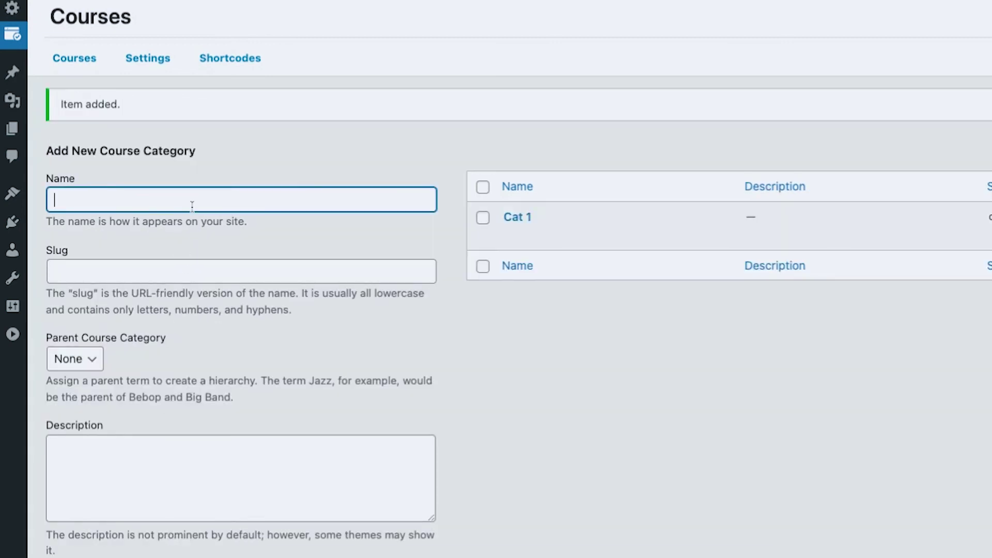
type("Cat 2")
key("Return")
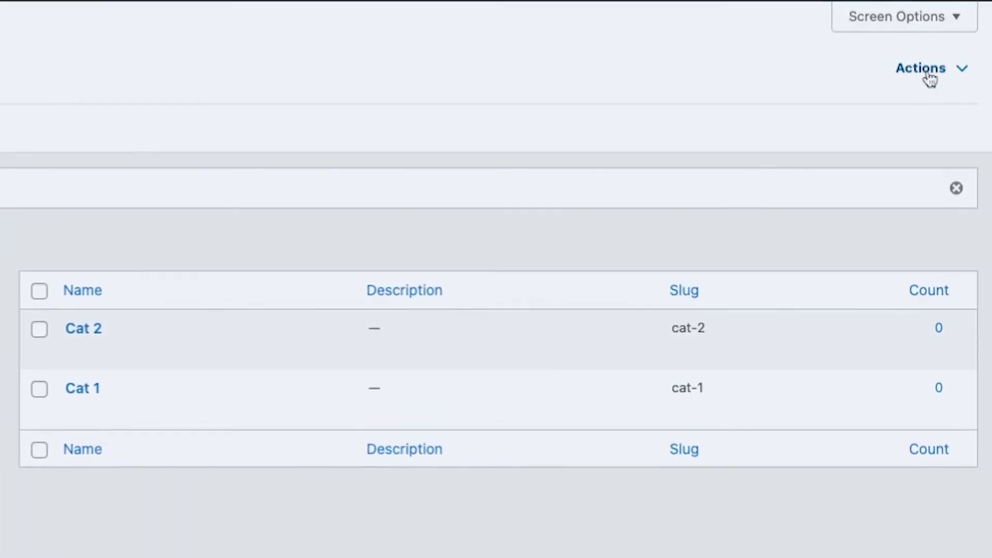
Step: Open the Course Tags management page and add the tags Gamification, Styling and Spacing
left_click(928, 100)
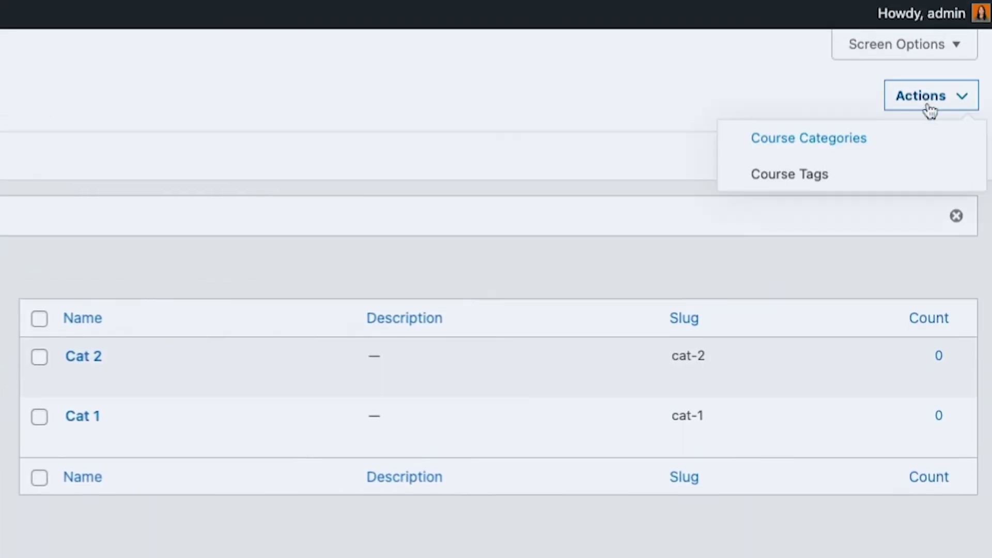
left_click(850, 184)
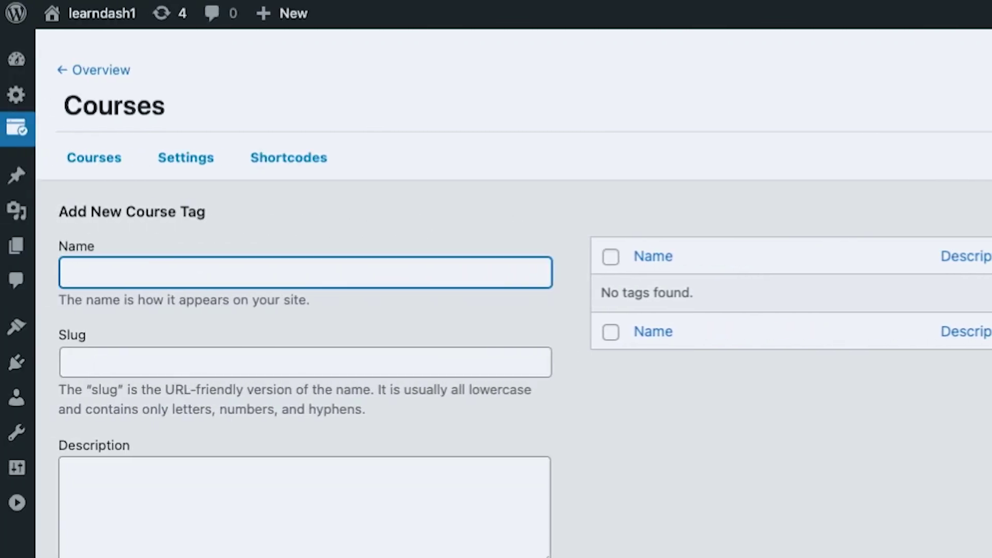
type("Gamification")
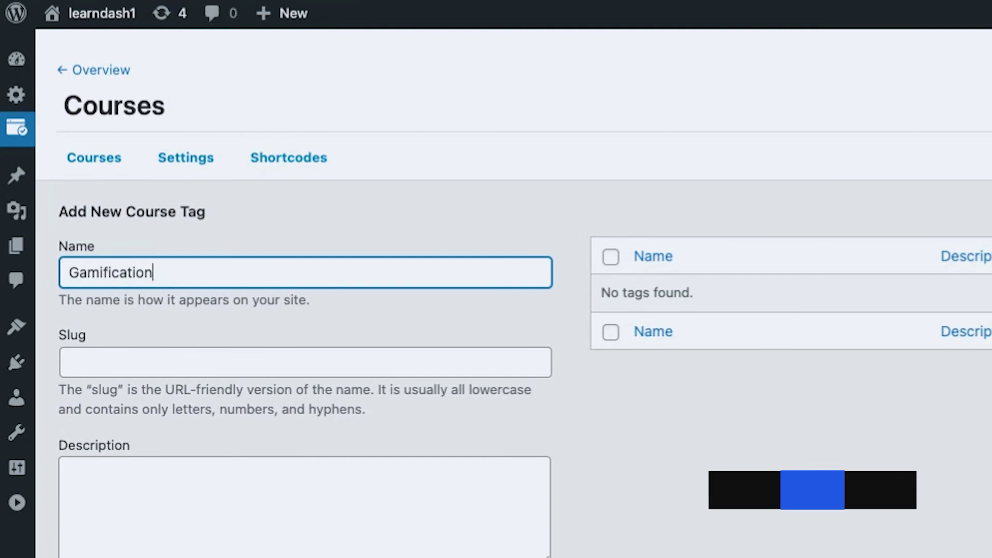
key("Return")
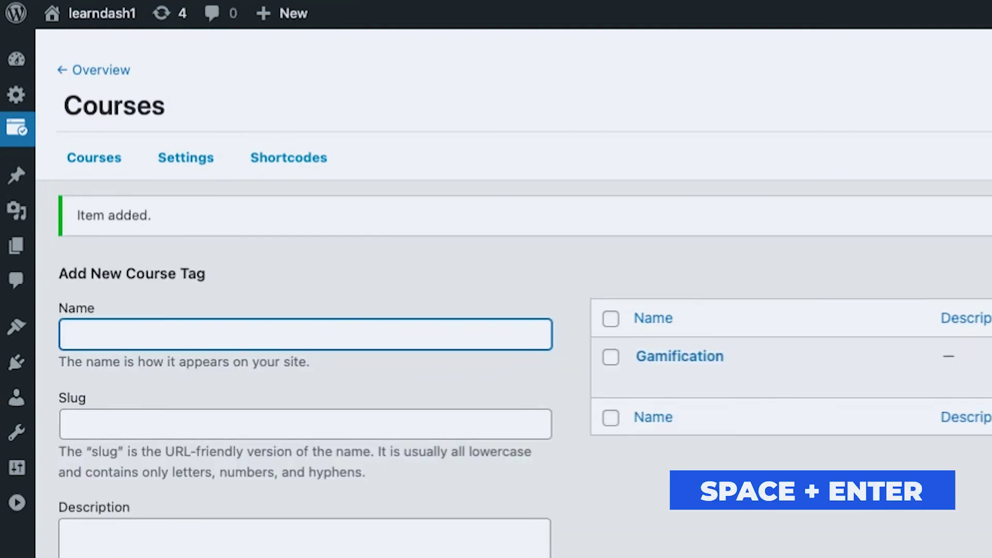
type("Styling")
key("Return")
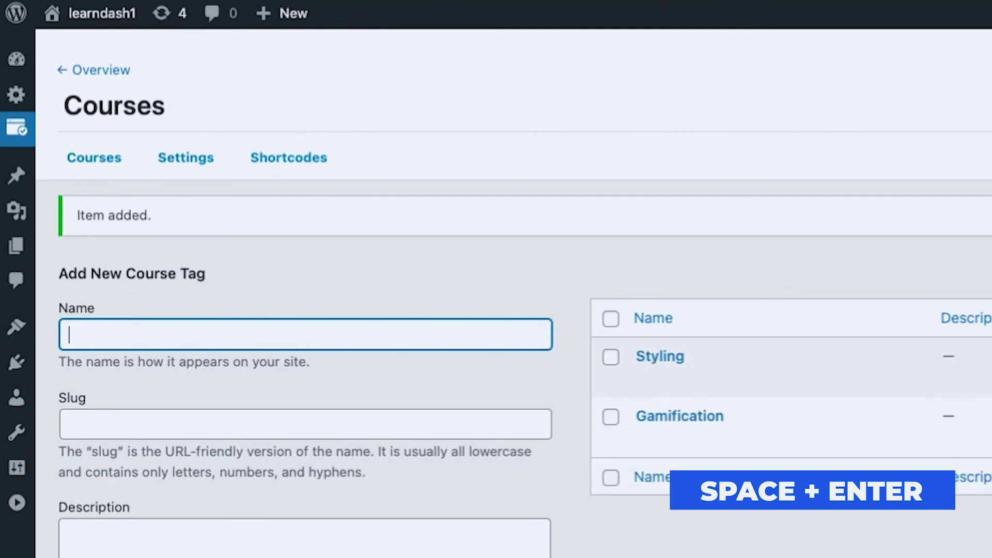
type("Spacing")
key("Return")
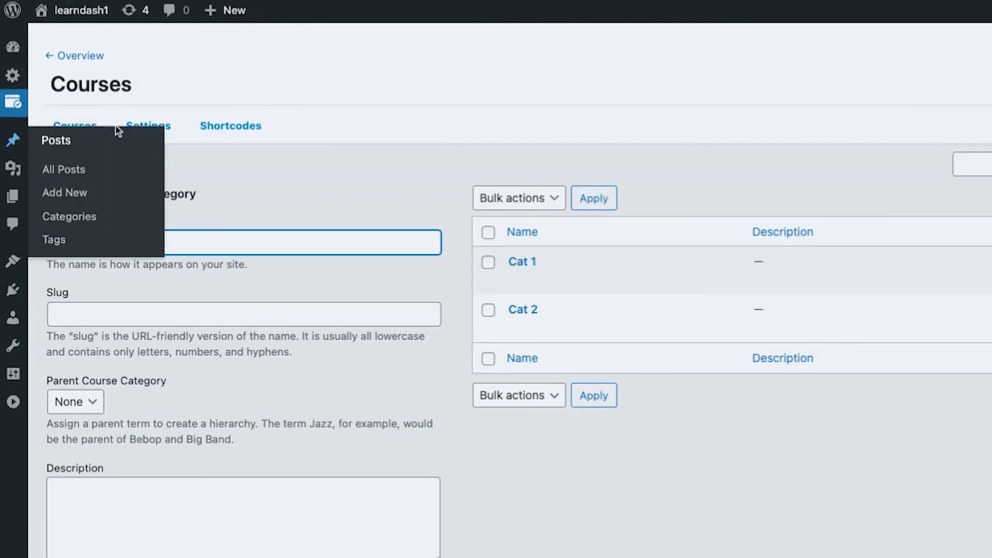
Step: Disable Course Categories and Course Tags in the course taxonomy settings and save the change
left_click(148, 126)
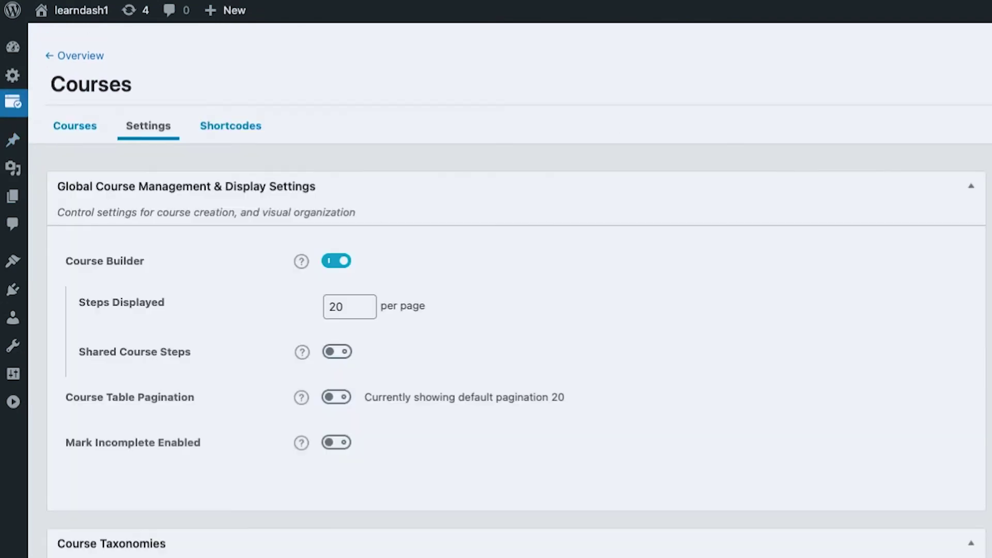
scroll(649, 456, "down", 6)
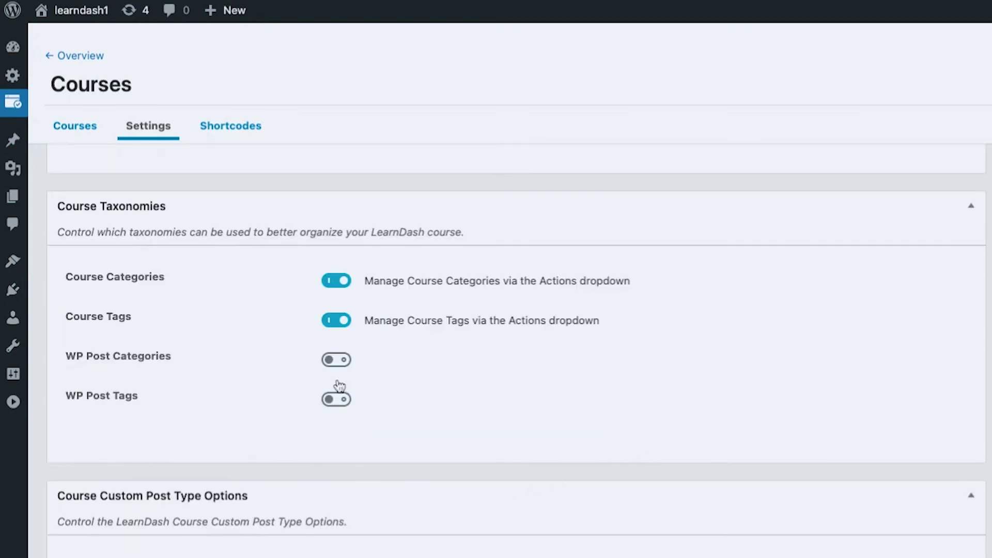
left_click(343, 282)
left_click(337, 320)
scroll(847, 381, "up", 6)
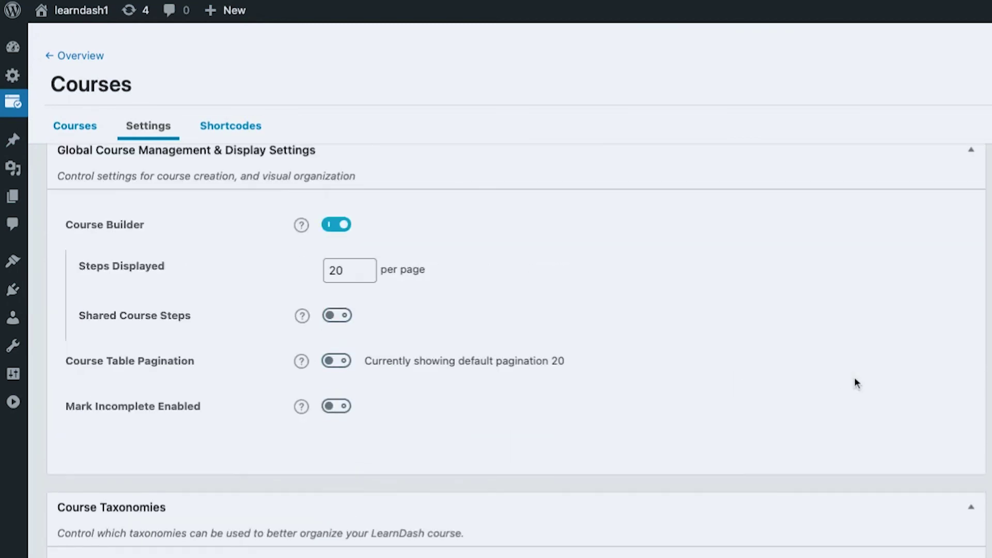
scroll(381, 523, "up", 1)
scroll(382, 523, "down", 1)
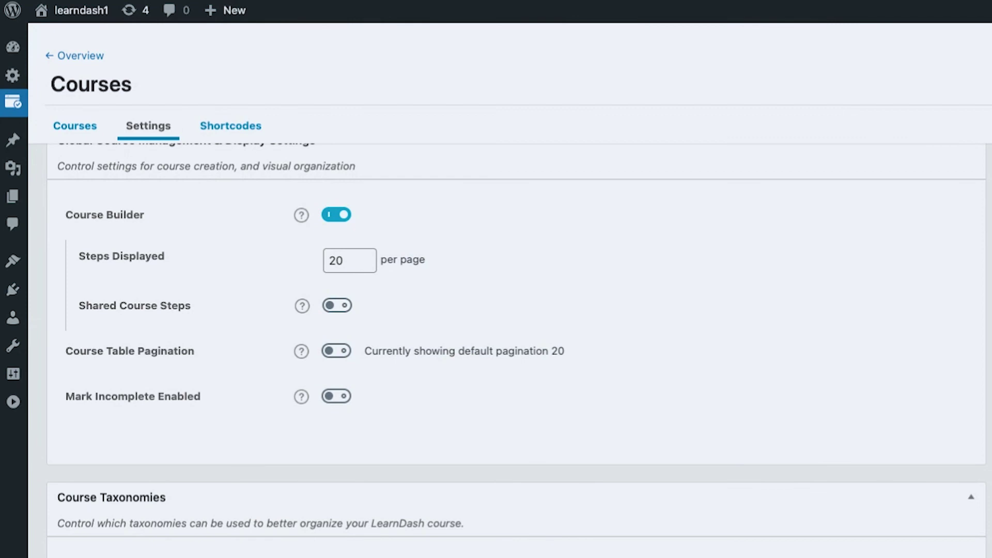
left_click(948, 179)
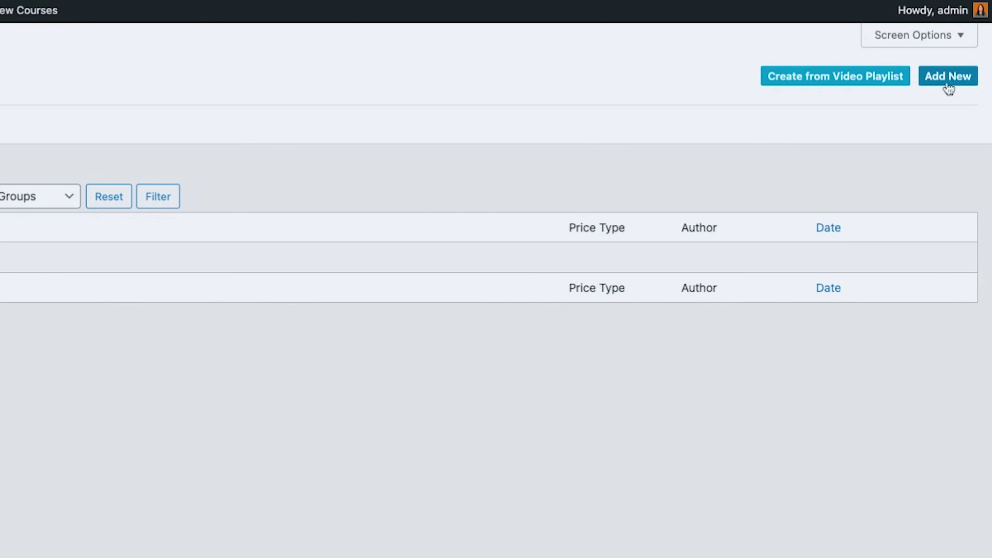
Step: Re-enable Course Categories and Course Tags in the course taxonomy settings, save, and check the available course actions
left_click(121, 129)
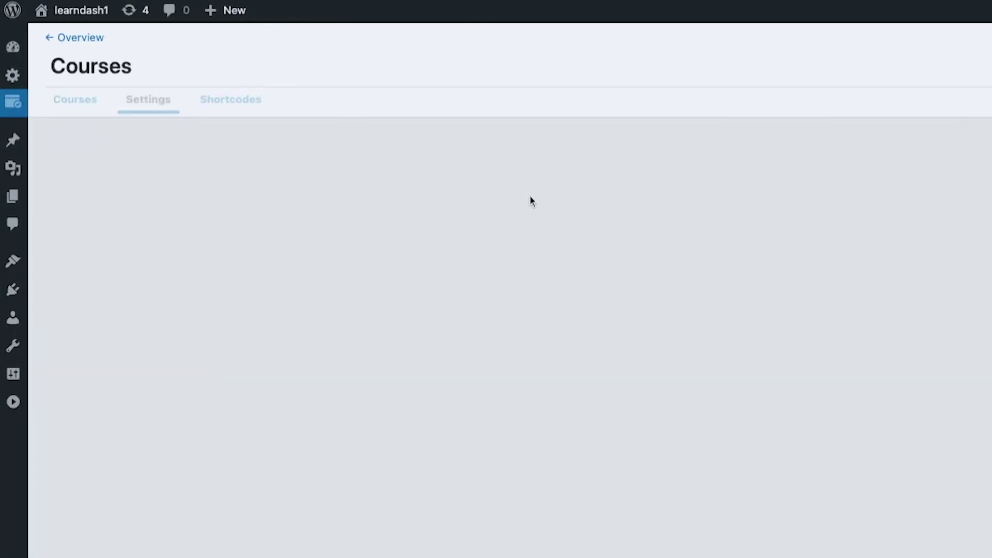
scroll(462, 515, "down", 10)
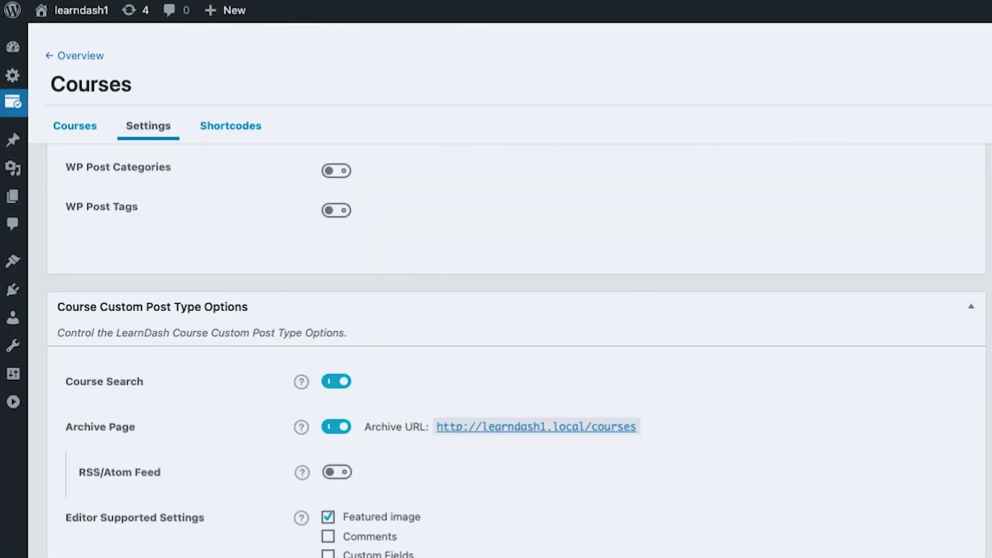
scroll(354, 372, "up", 3)
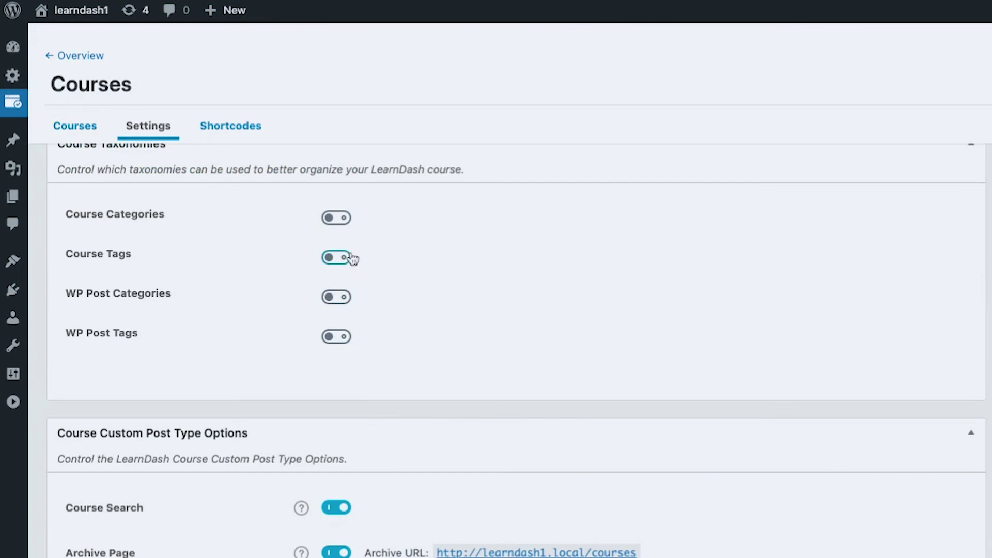
left_click(334, 227)
left_click(336, 257)
scroll(786, 377, "up", 9)
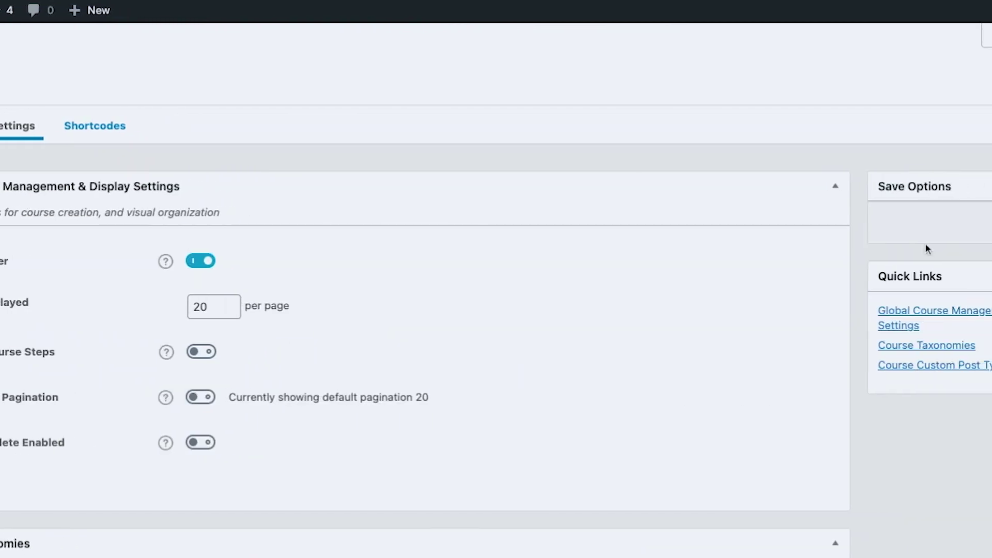
left_click(947, 228)
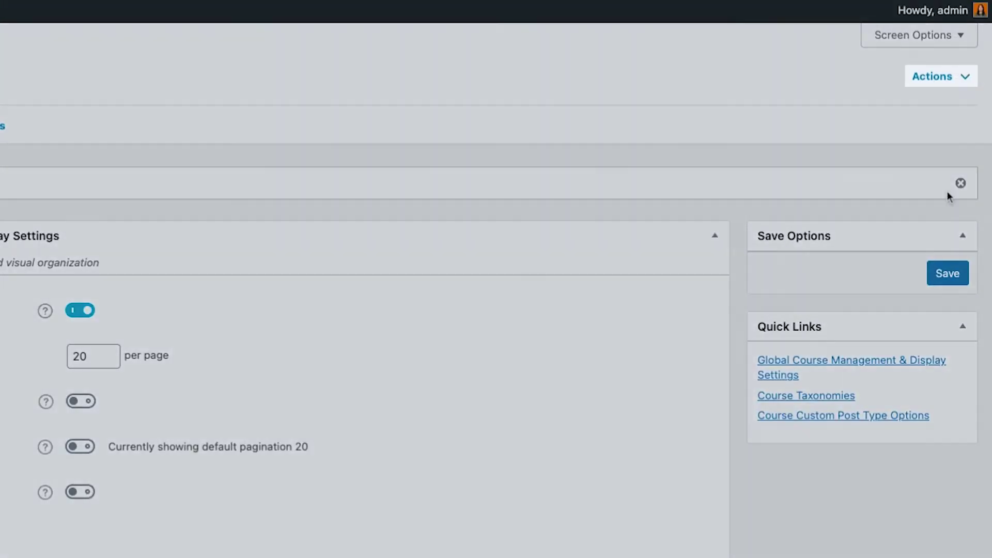
left_click(961, 78)
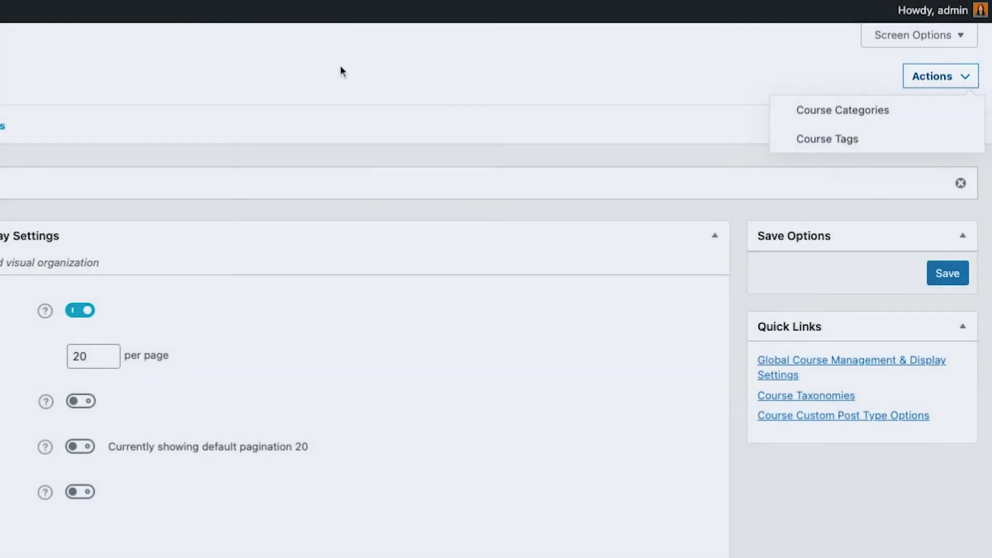